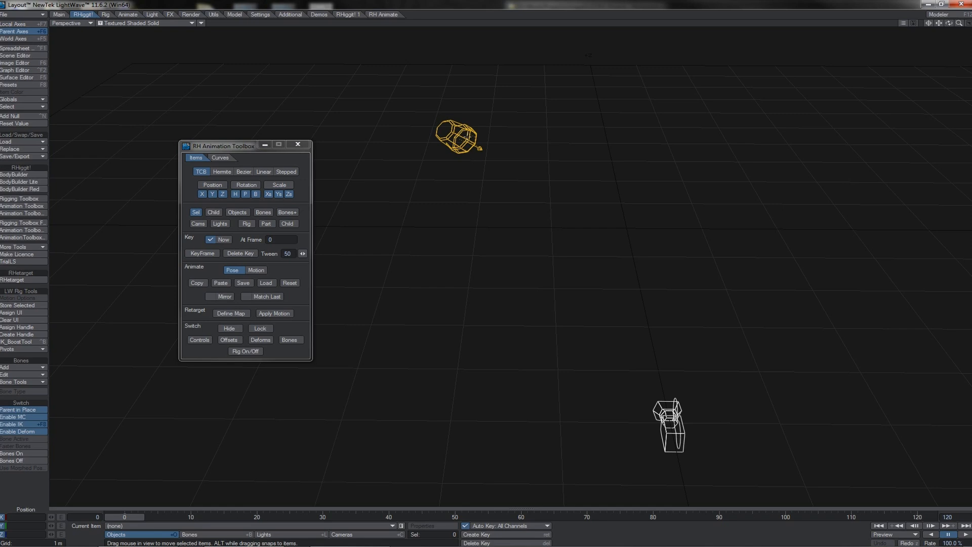
Step: Copy the light's pose and paste it back mirrored on X and H, with Mirror Sides disabled
key(shift+l)
key(y)
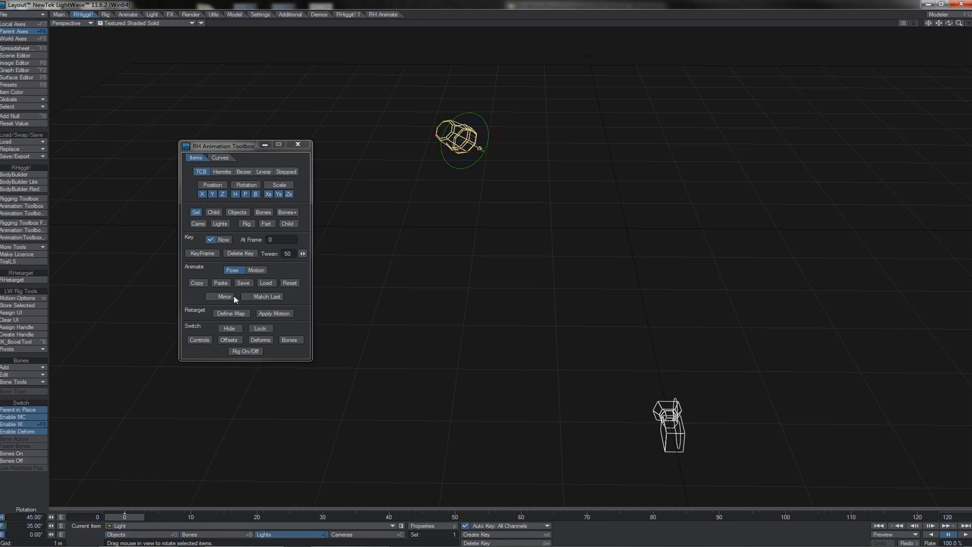
click(195, 282)
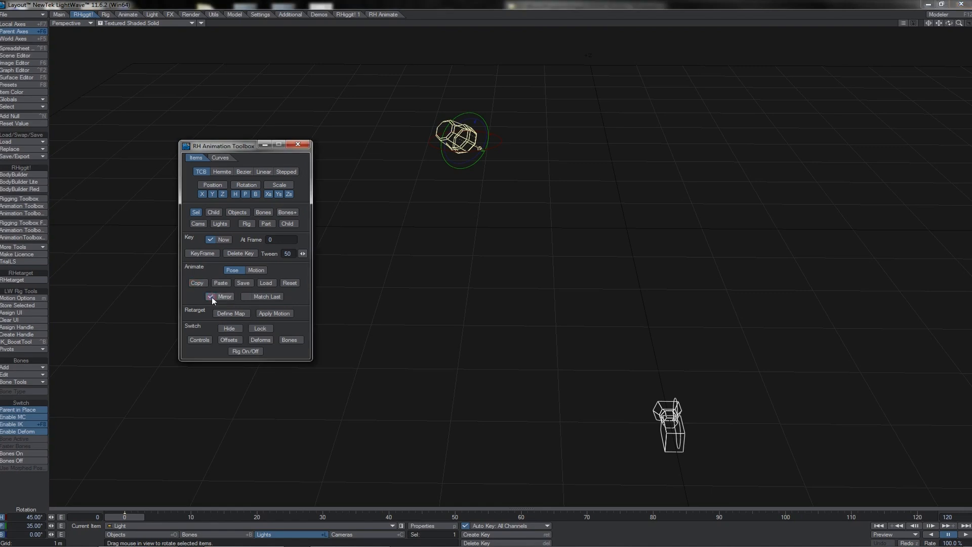
click(221, 282)
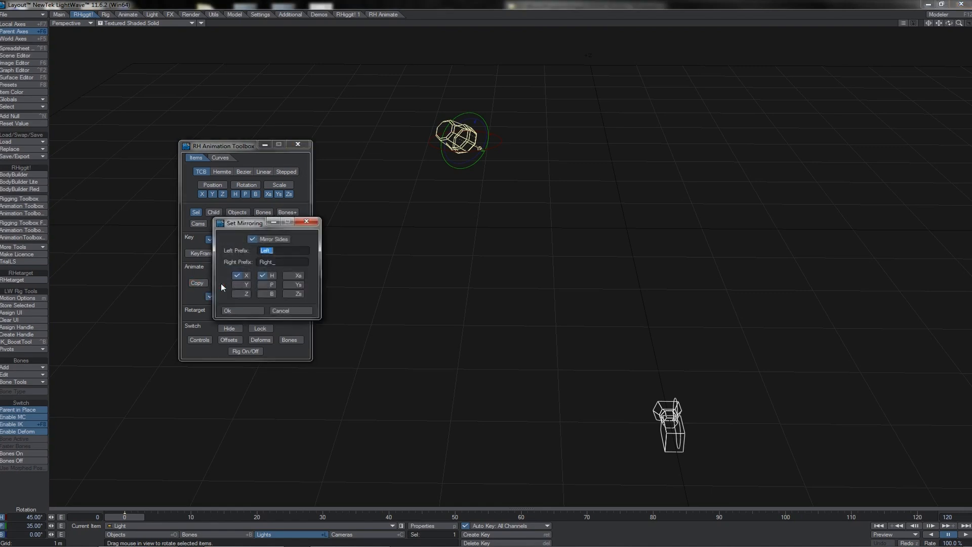
drag(239, 227, 361, 197)
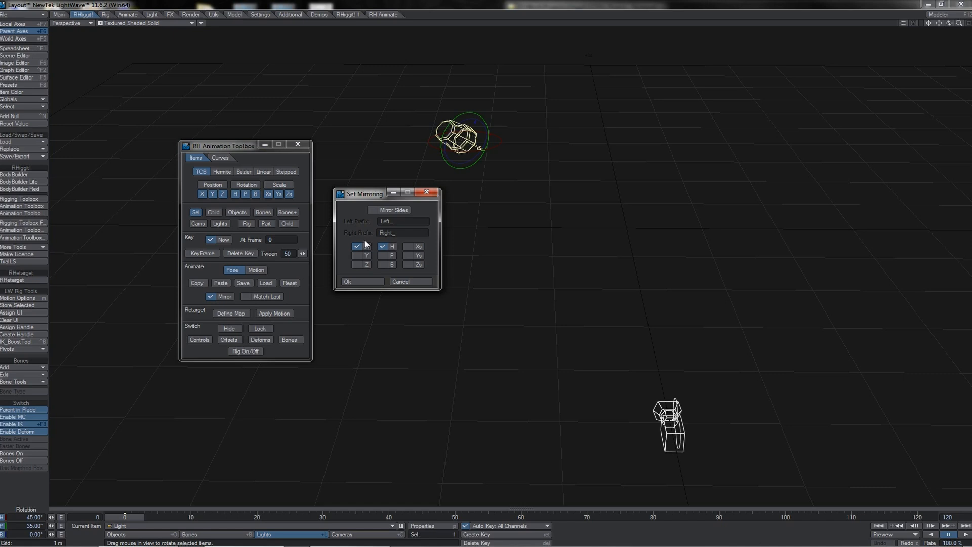
click(360, 281)
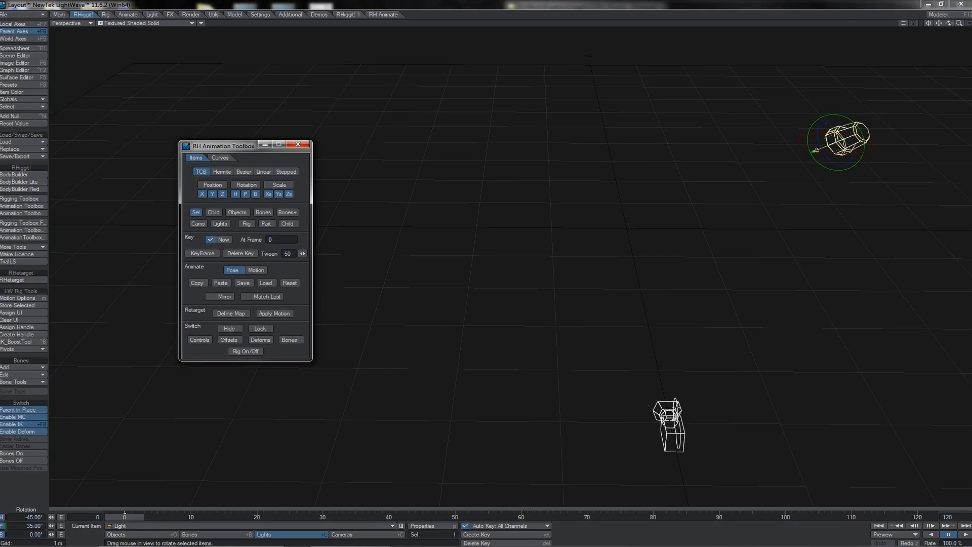
Step: Paste the copied light pose onto the camera without mirroring
click(674, 409)
click(214, 282)
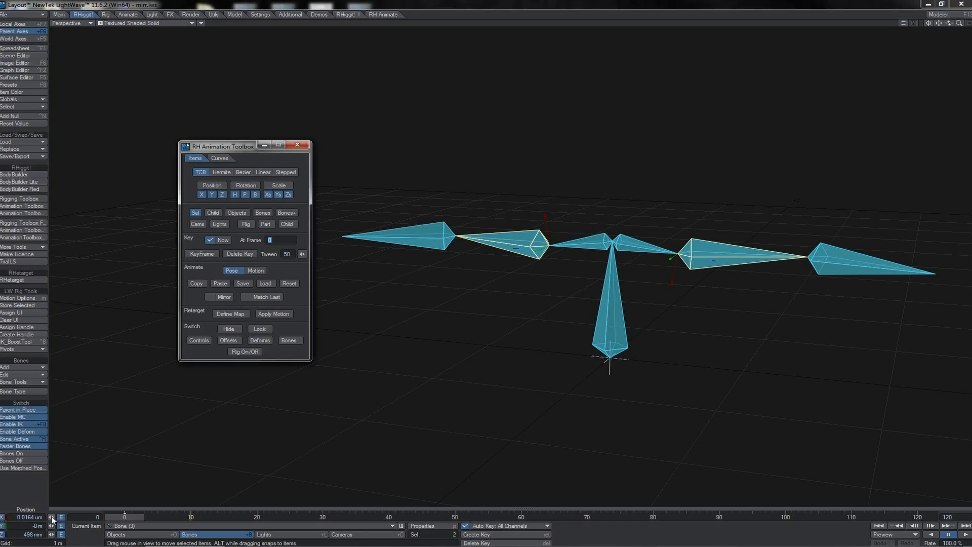
Step: Try shifting the two selected upper-arm bones along their position axes
mouse_move(52, 517)
mouse_down()
mouse_move(75, 517)
mouse_move(25, 526)
mouse_move(122, 527)
mouse_move(20, 526)
mouse_move(92, 526)
mouse_move(52, 531)
mouse_move(95, 535)
mouse_move(43, 535)
mouse_move(82, 535)
mouse_move(52, 536)
mouse_up()
key(ctrl+z)
key(ctrl+z)
key(ctrl+z)
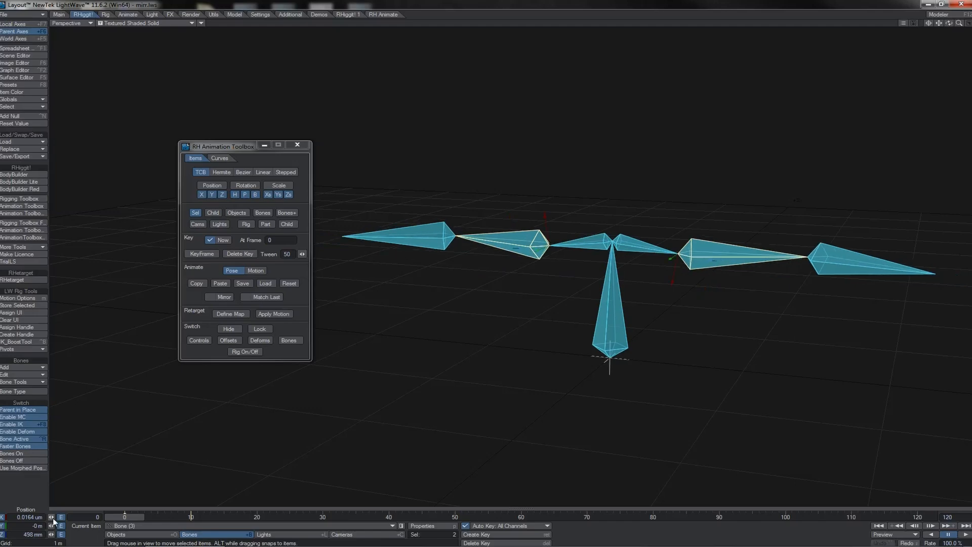
mouse_move(51, 517)
mouse_down()
mouse_move(41, 517)
mouse_move(54, 522)
mouse_up()
key(ctrl+z)
Step: Try rotating the two selected upper-arm bones on their rotation channels
key(y)
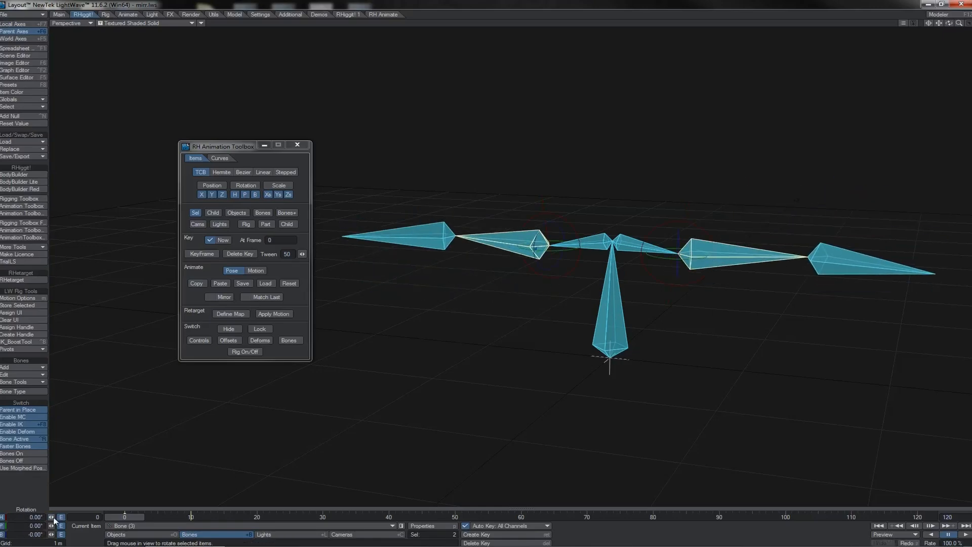
mouse_move(53, 519)
mouse_down()
mouse_move(68, 519)
mouse_move(25, 526)
mouse_move(60, 527)
mouse_move(48, 534)
mouse_up()
key(ctrl+z)
key(ctrl+z)
key(ctrl+z)
Step: Copy the whole skeleton's pose at frame 10 and paste it at frame 20, mirrored on X, H and B with Mirror Sides disabled
key(shift+Right)
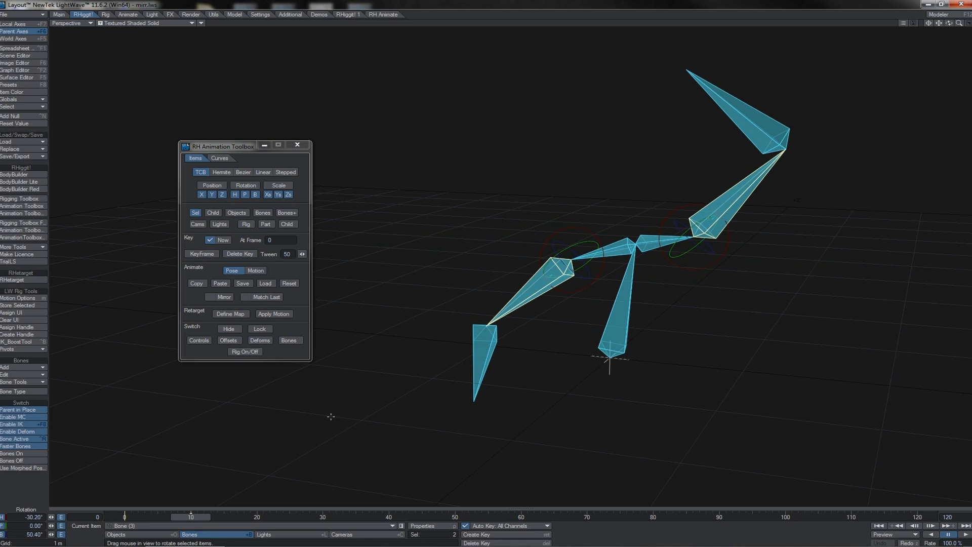
double_click(629, 322)
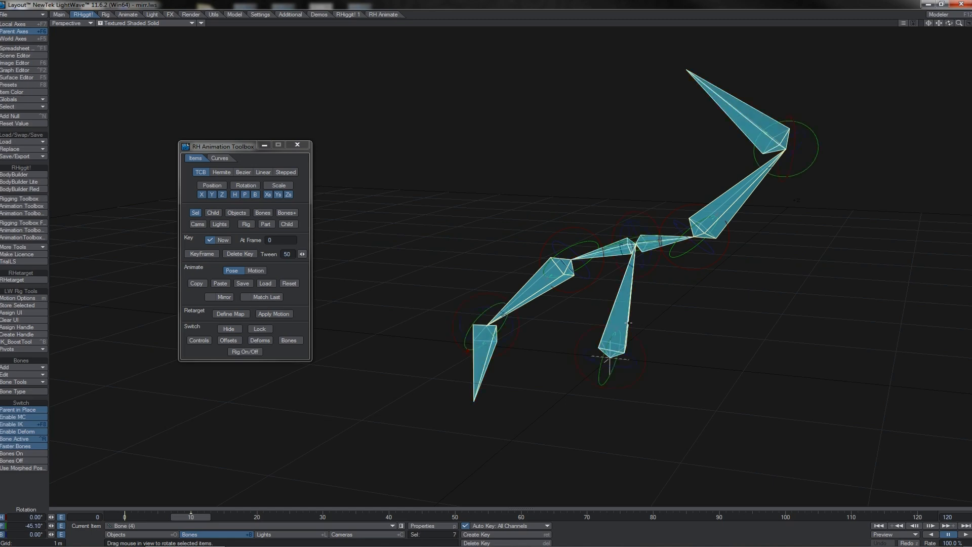
click(200, 283)
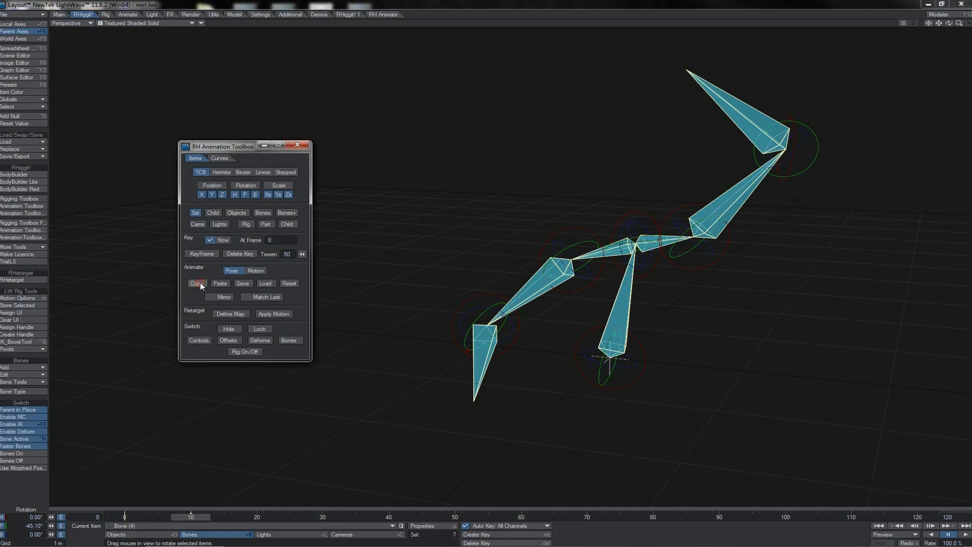
click(257, 516)
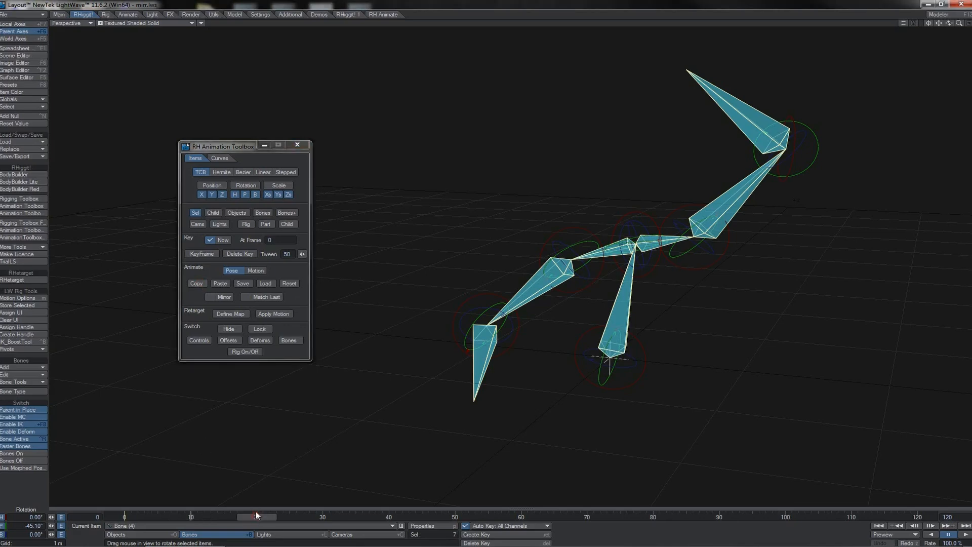
click(224, 297)
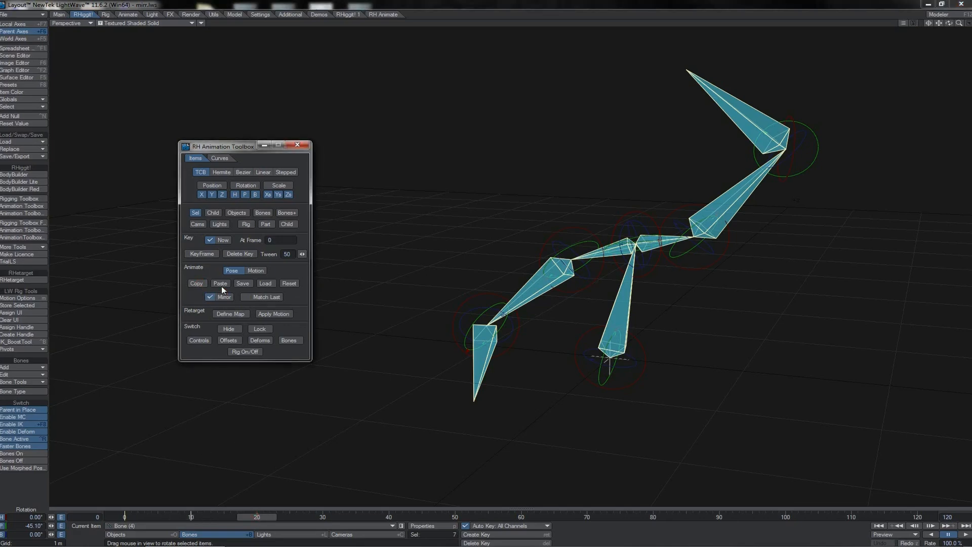
click(221, 285)
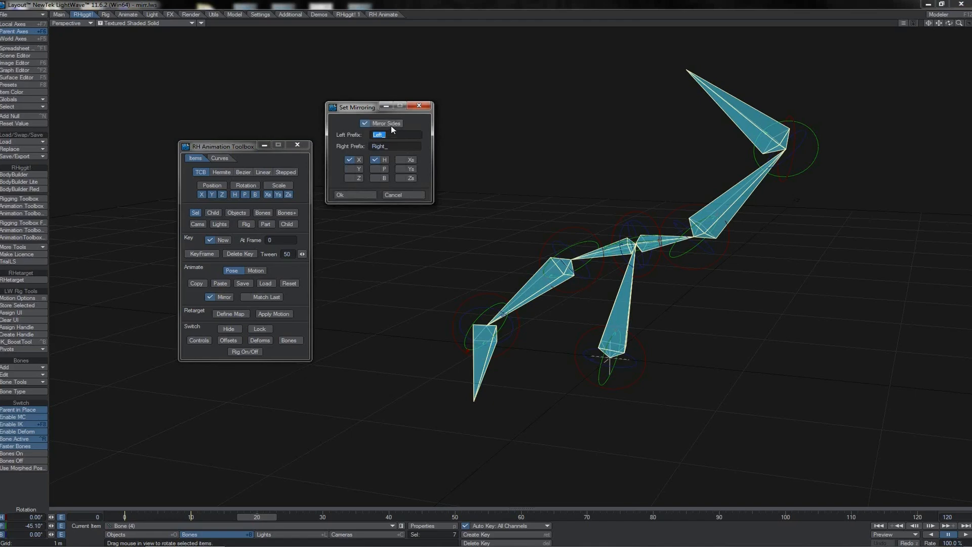
click(390, 124)
click(355, 196)
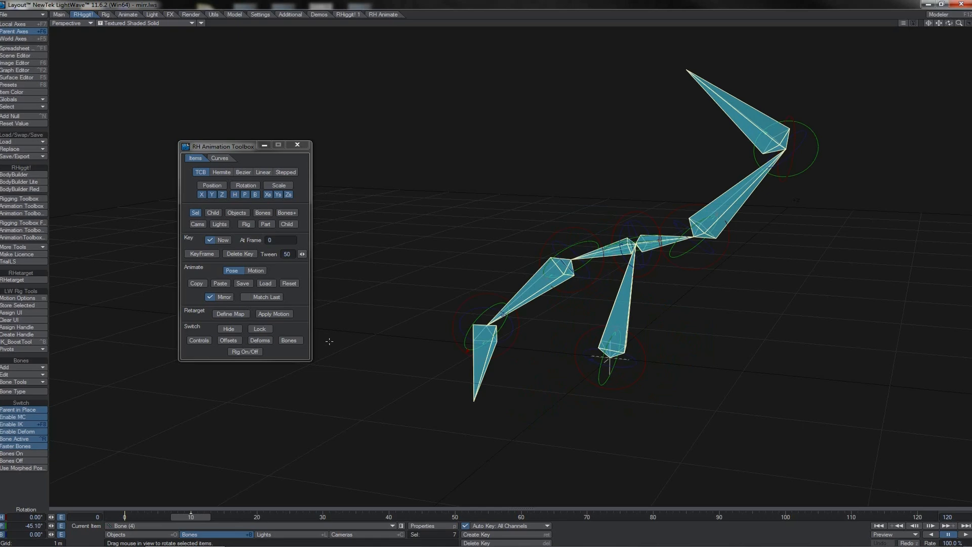
Step: Compare the mirrored pose at frame 20 with the original at frame 10, checking a shoulder bone's rotation
click(257, 517)
click(611, 251)
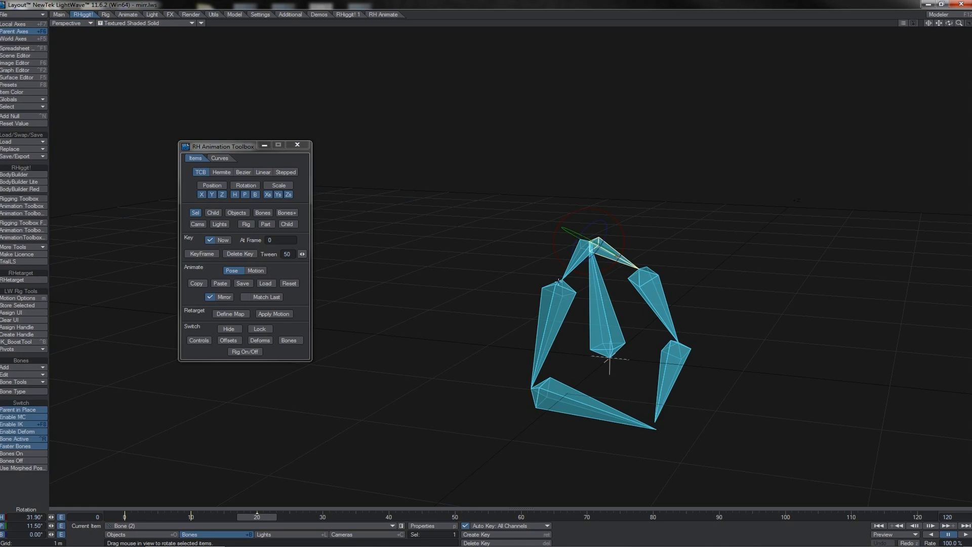
key(shift+Left)
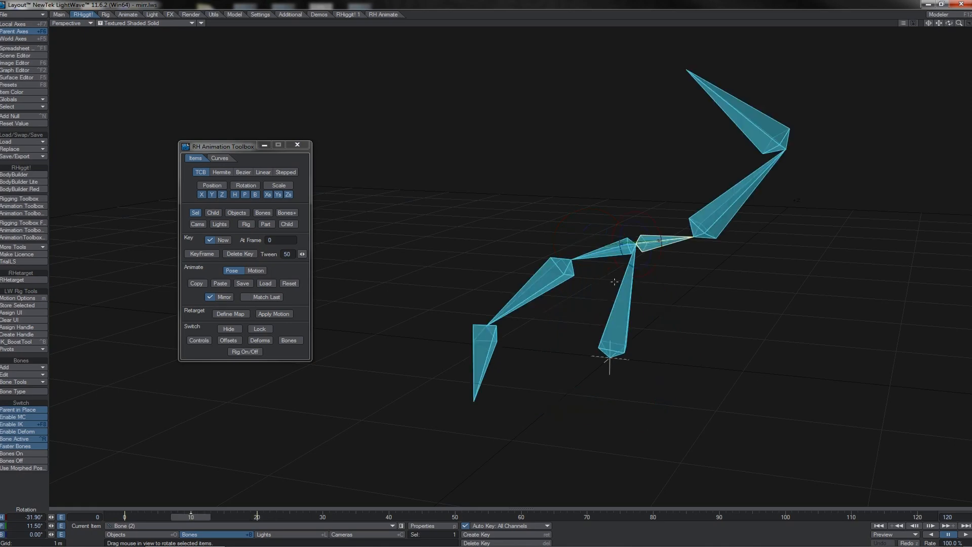
key(shift+Right)
key(shift+Left)
Step: Copy the frame 10 pose of the central bone and the raised arm's three bones
click(630, 306)
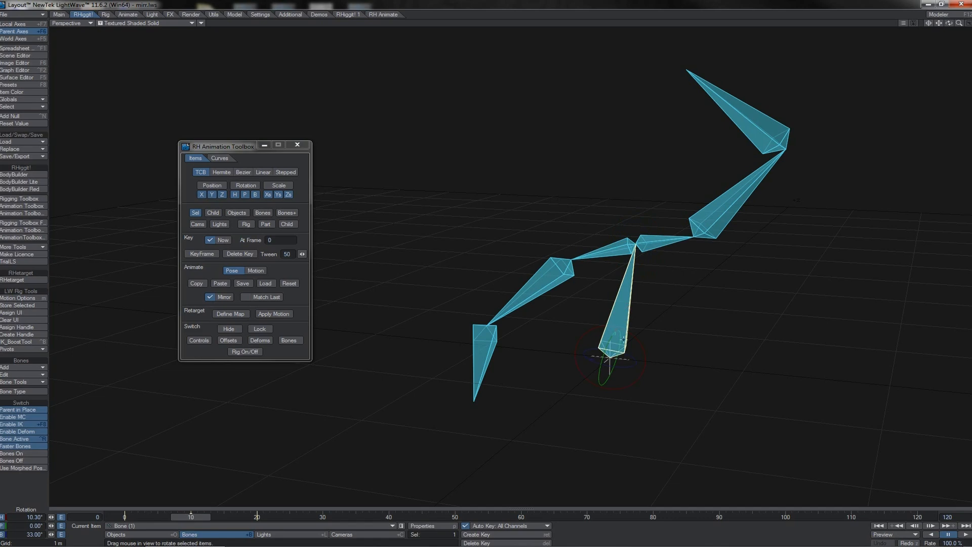
shift+click(661, 239)
shift+click(710, 217)
shift+click(744, 110)
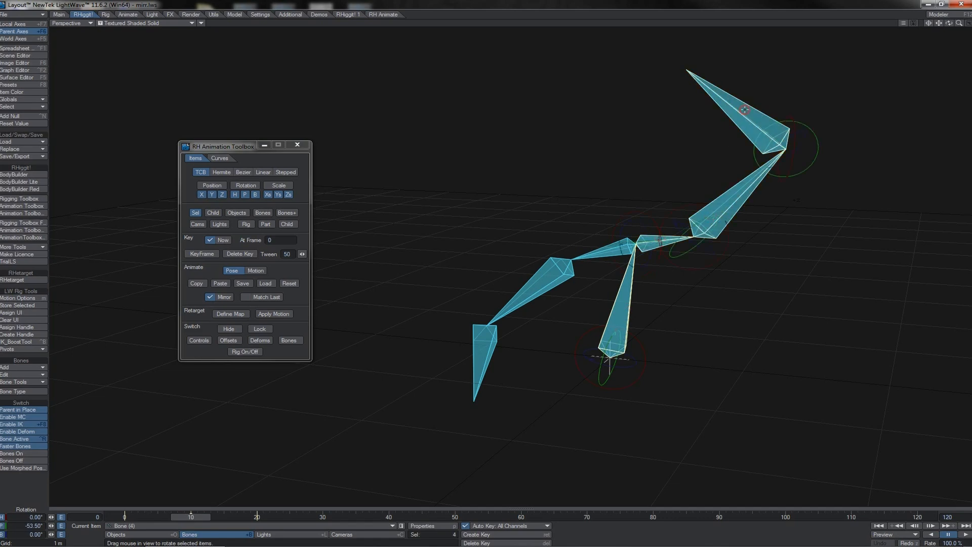
click(201, 285)
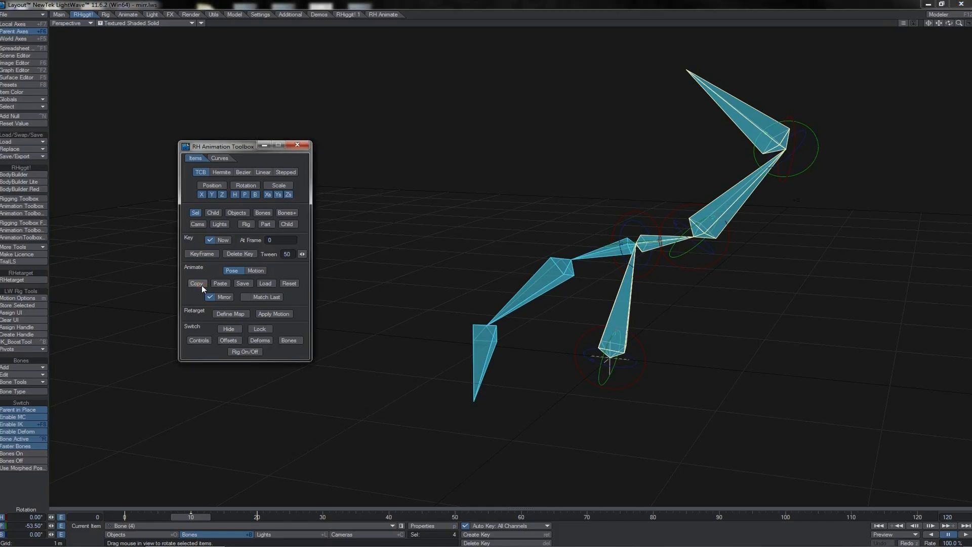
Step: At frame 30, paste the pose onto the central bone and the opposite arm's three bones, mirrored on X, H and B without Mirror Sides
click(322, 516)
click(603, 310)
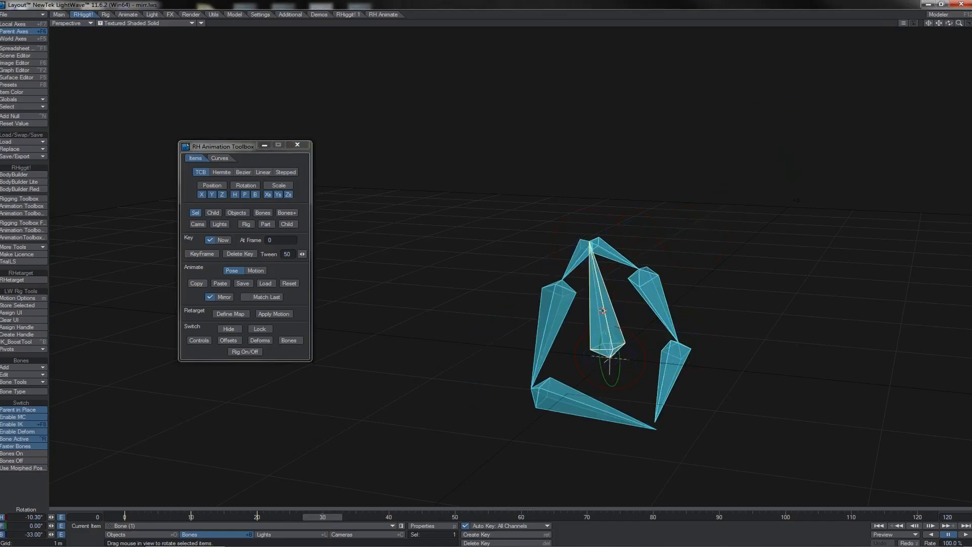
shift+click(578, 263)
shift+click(549, 305)
shift+click(560, 402)
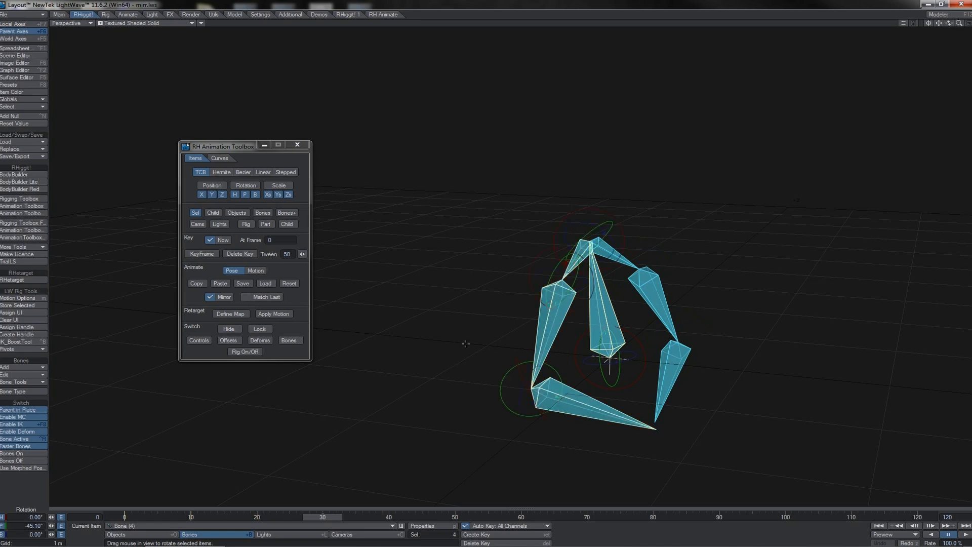
click(220, 283)
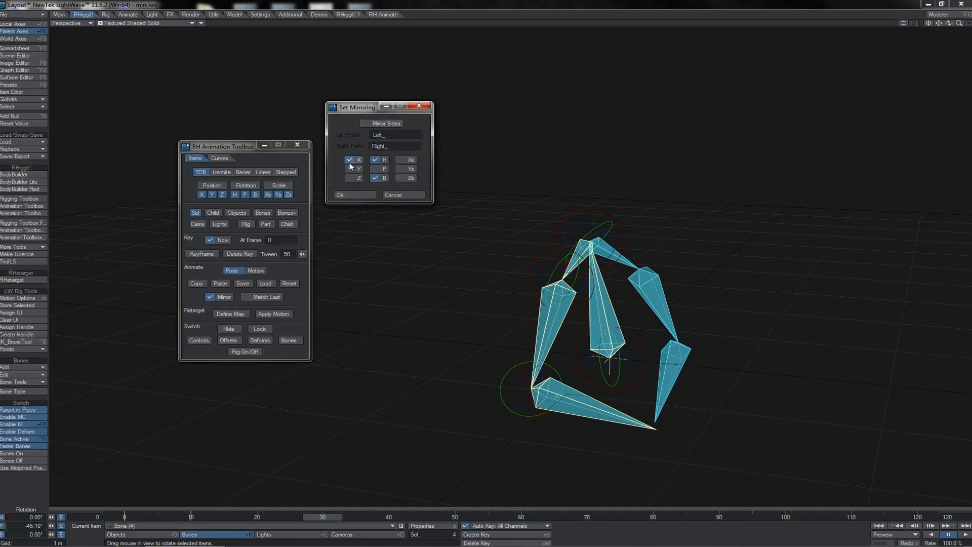
click(366, 196)
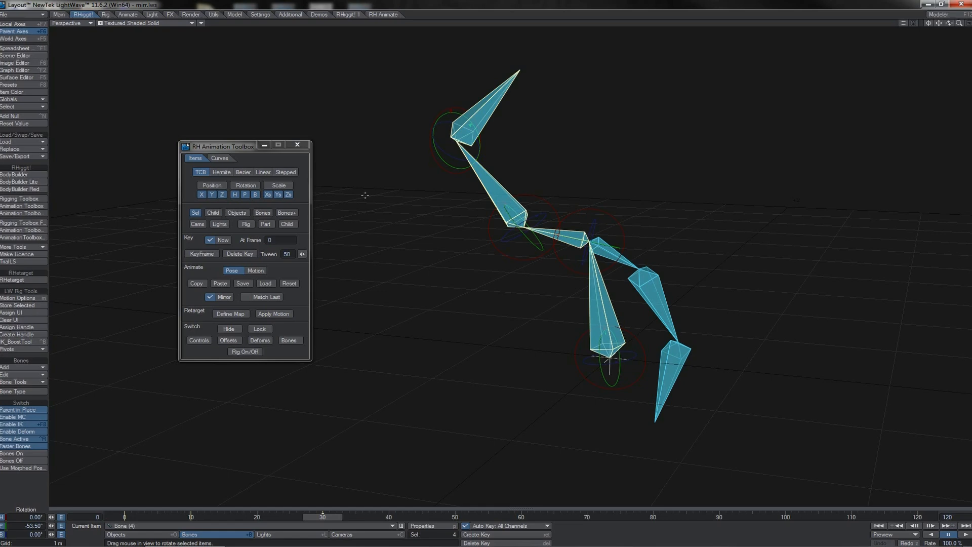
Step: Copy the frame 10 pose of the lowered arm's three bones, leaving out the central bone
key(shift+Left)
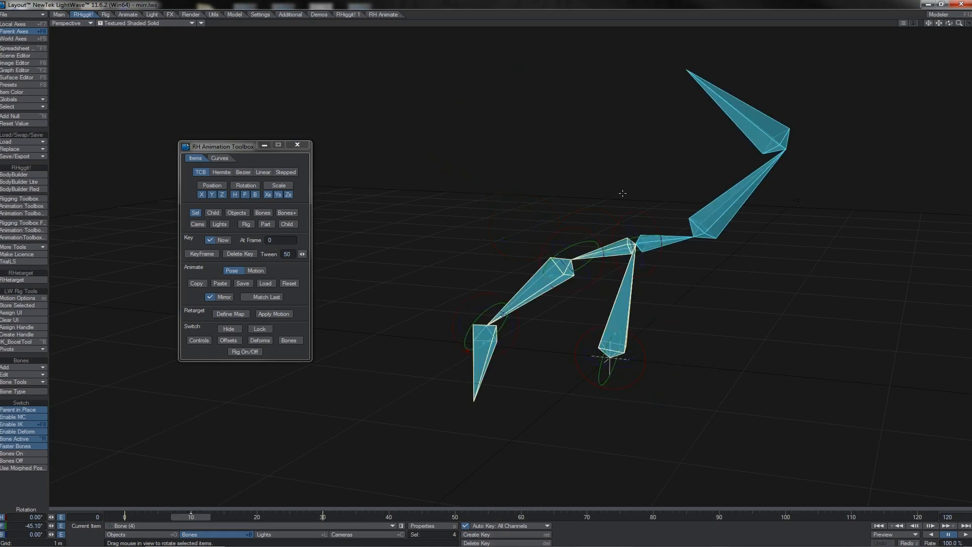
click(626, 301)
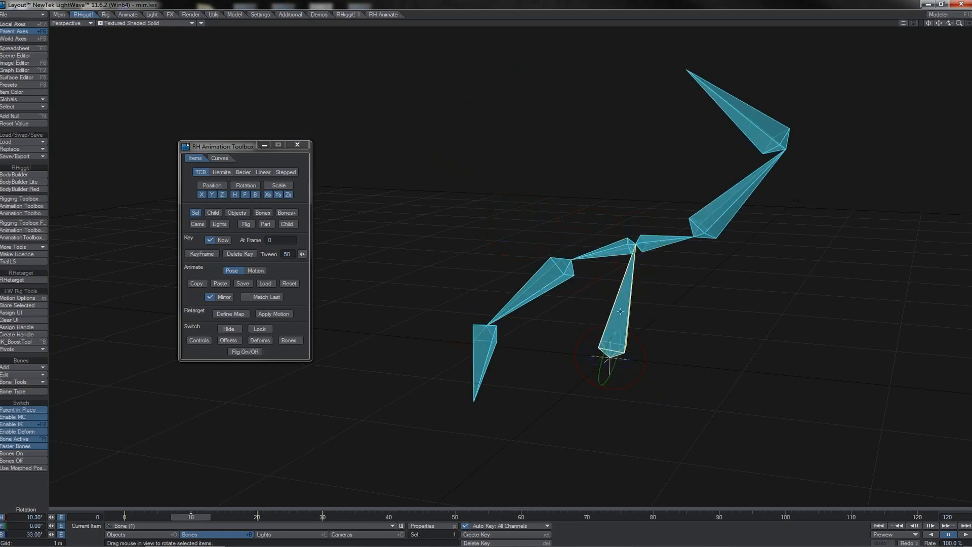
click(614, 249)
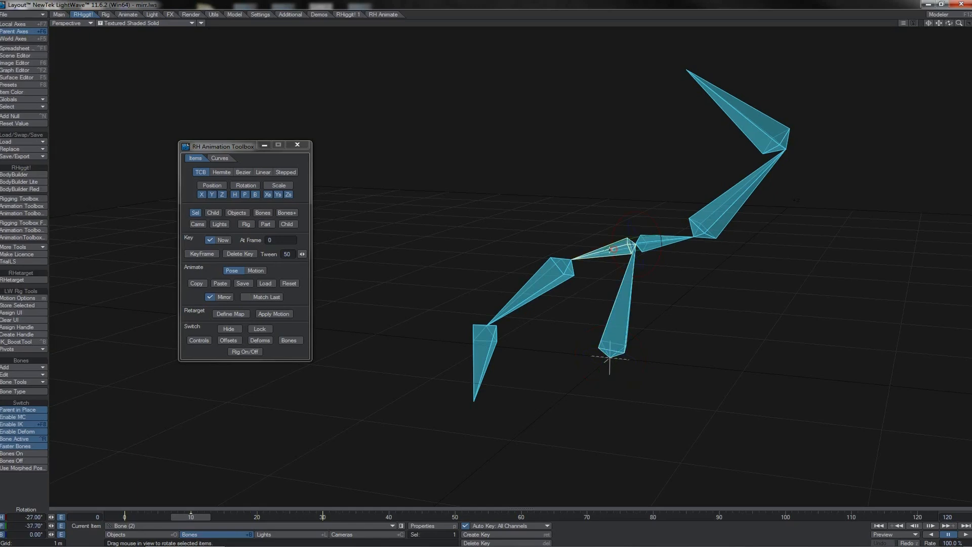
shift+click(556, 271)
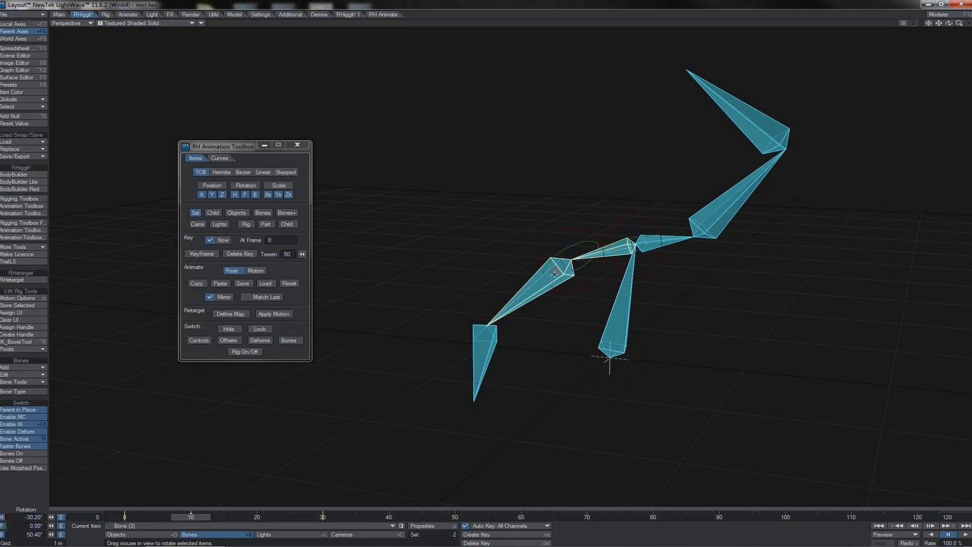
shift+click(496, 349)
click(195, 281)
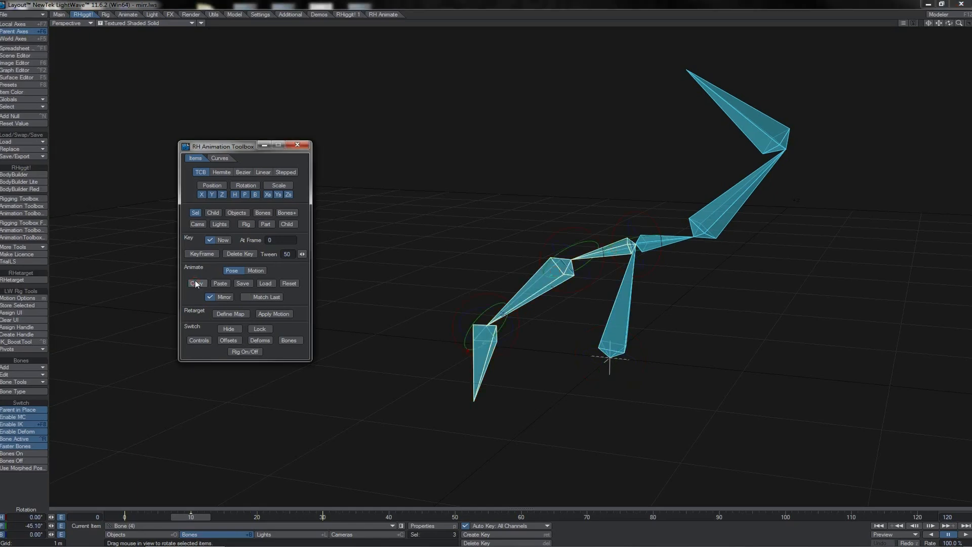
Step: Paste the lowered arm's pose onto the other arm's three bones at frame 30, mirrored on X, H and B without Mirror Sides
click(671, 243)
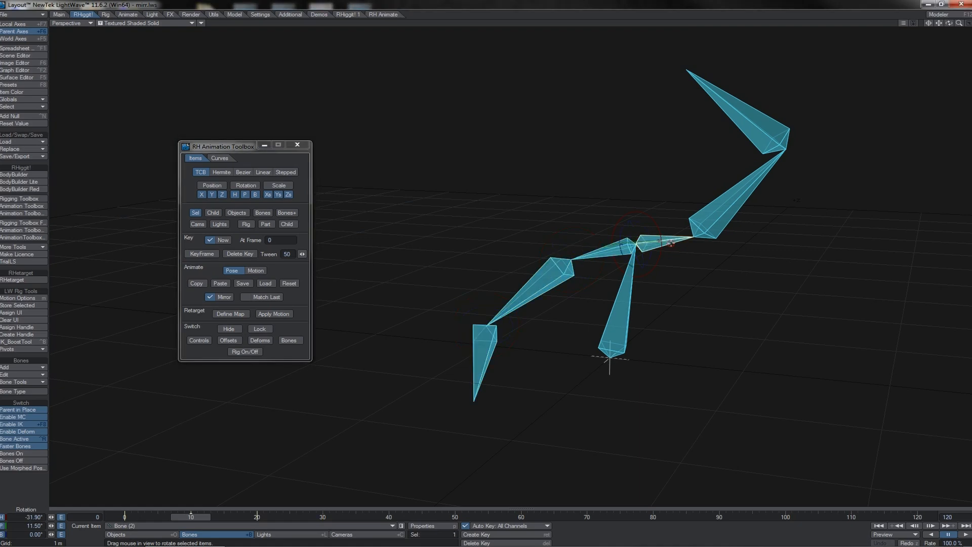
shift+click(705, 226)
shift+click(754, 124)
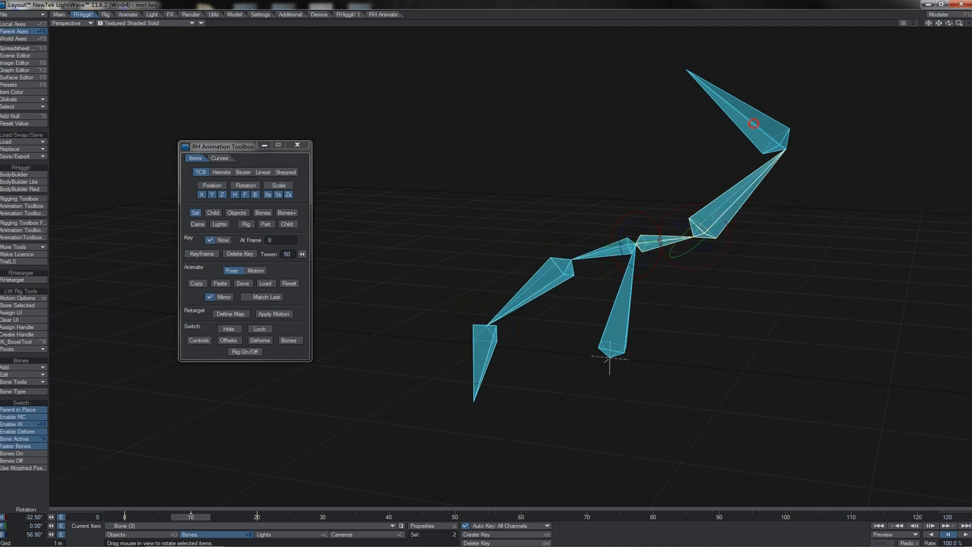
click(323, 517)
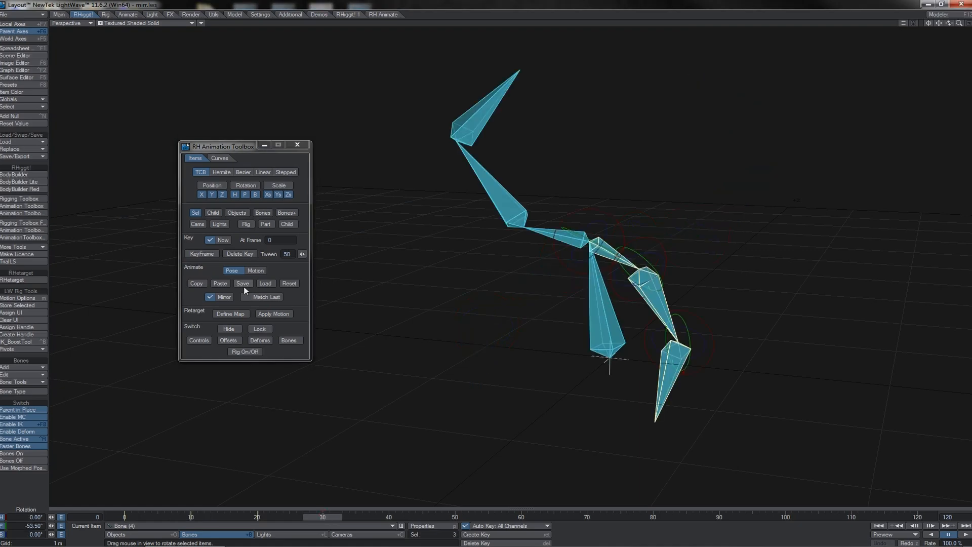
click(226, 284)
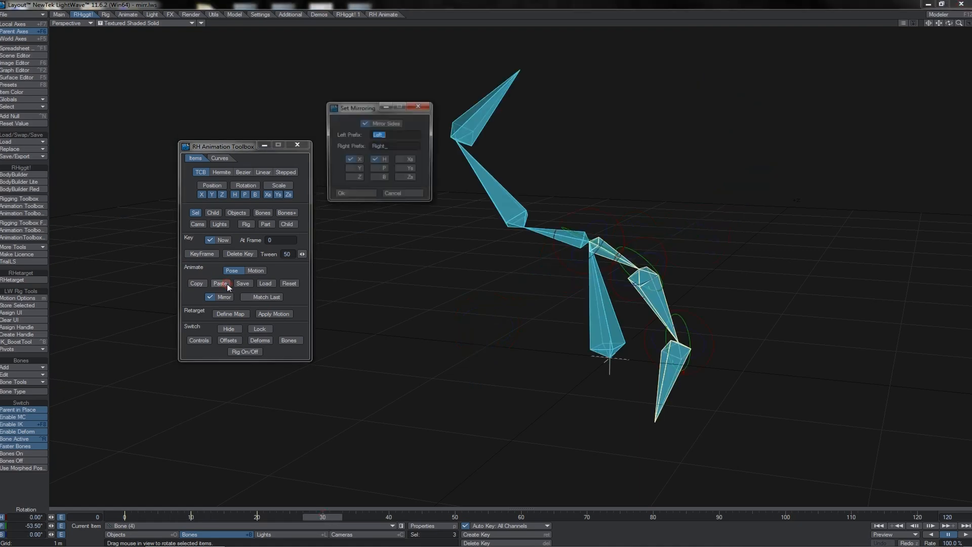
click(367, 123)
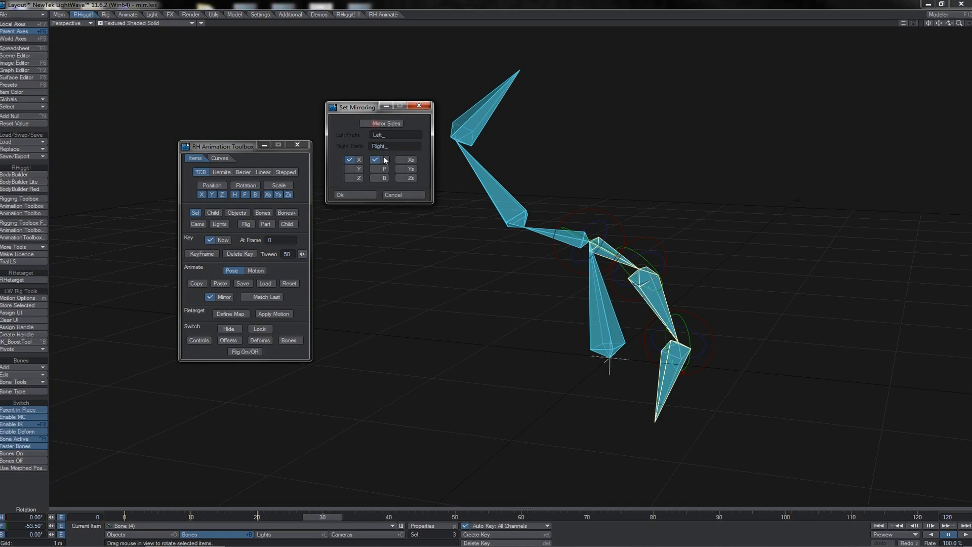
click(363, 193)
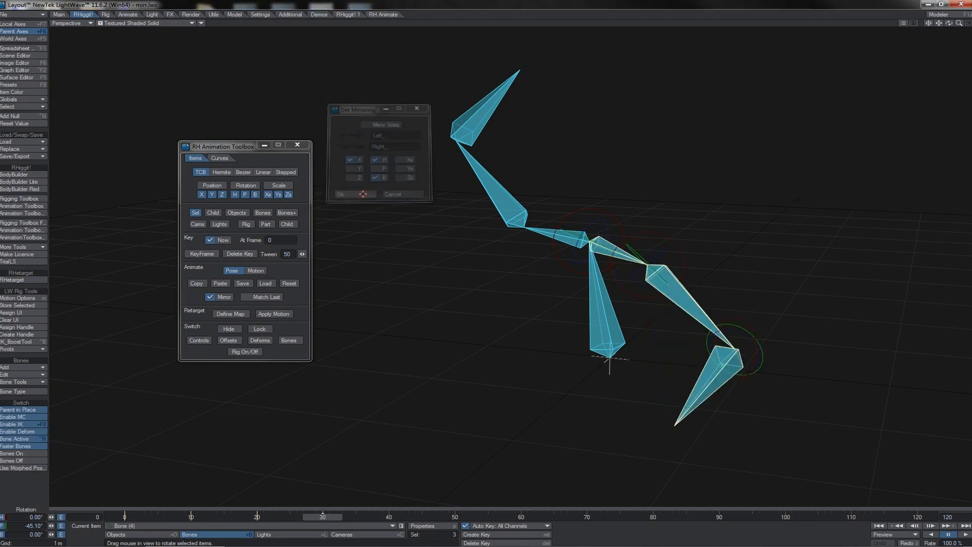
Step: Compare the bone chain's poses at frames 10 and 30 to check the swapped, mirrored arms
click(190, 517)
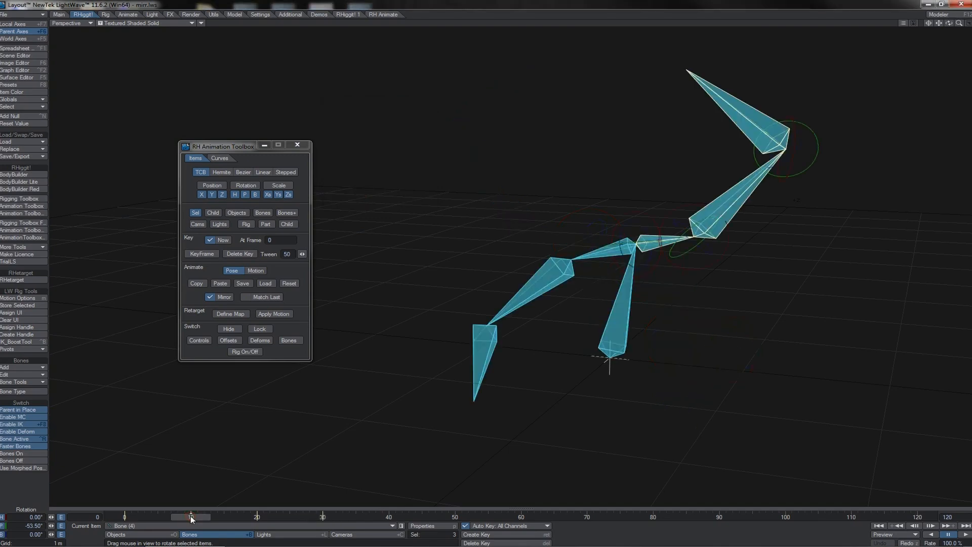
click(323, 517)
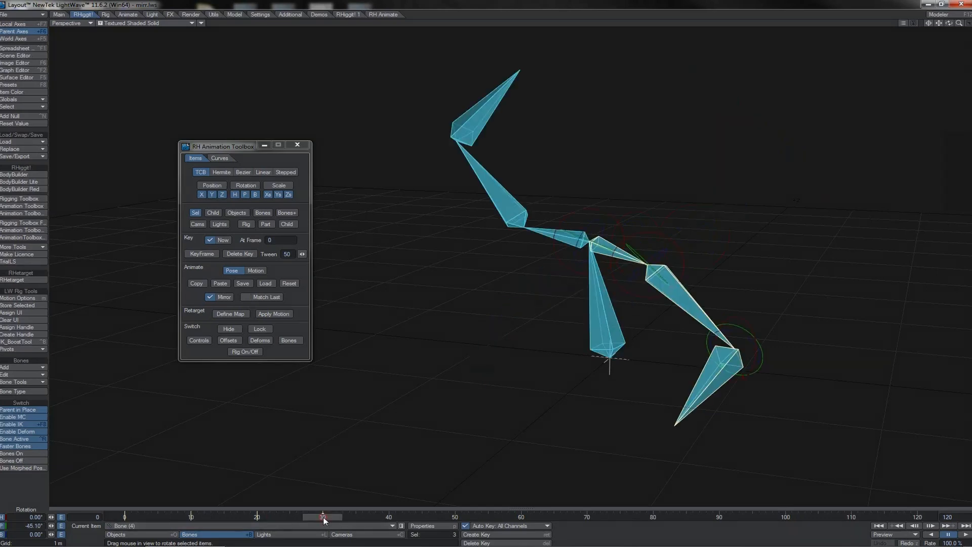
click(192, 516)
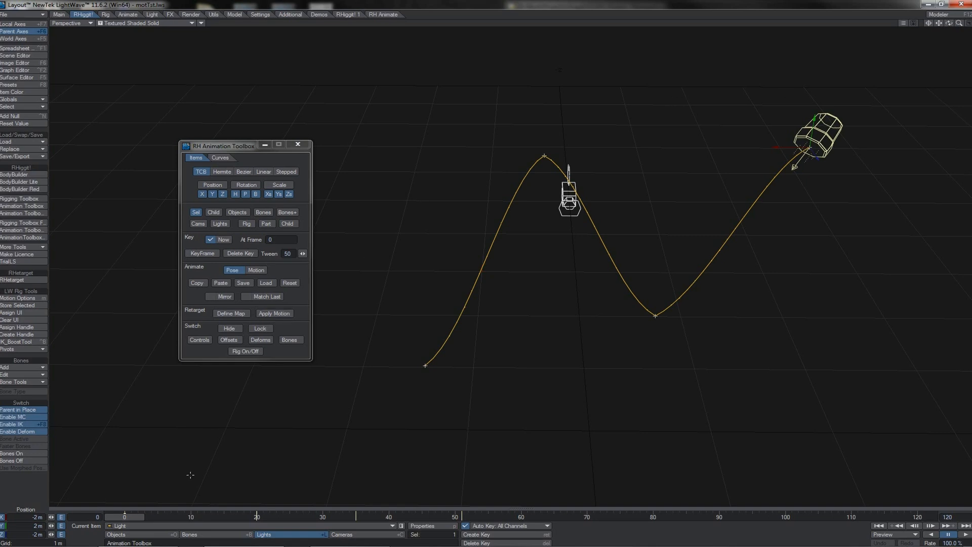
Step: Switch the toolbox to Motion mode and copy the light's motion from frame 0 to 120
mouse_move(135, 521)
mouse_down()
mouse_move(455, 517)
mouse_move(125, 517)
mouse_up()
click(262, 273)
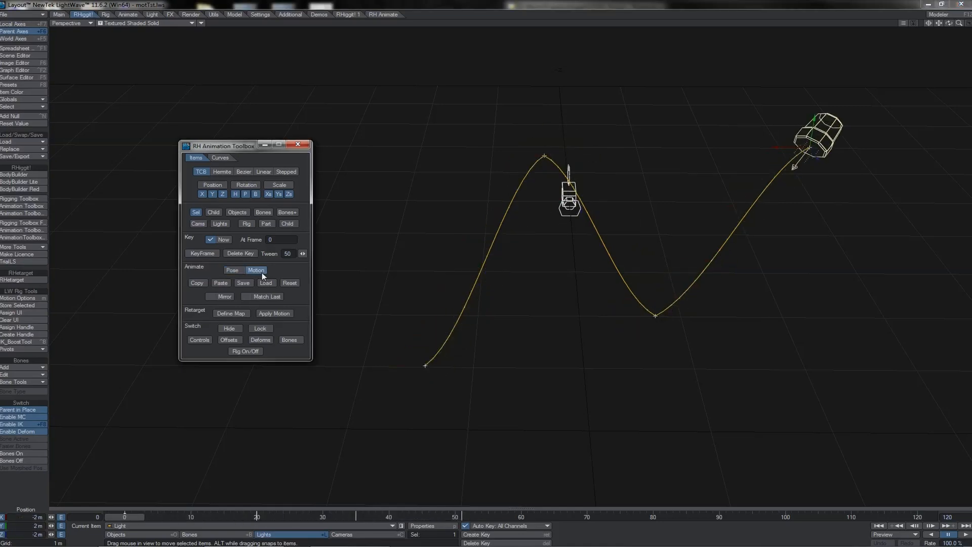
click(198, 283)
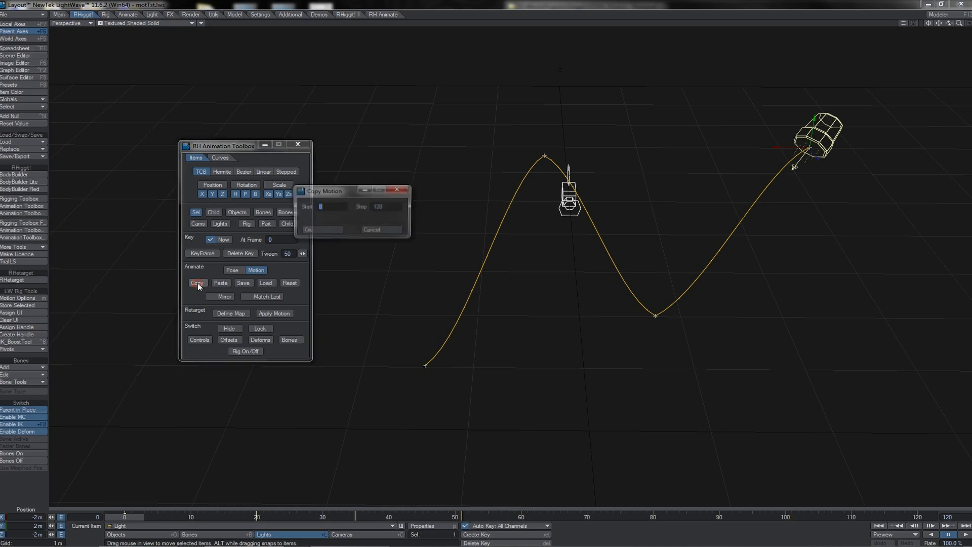
click(324, 230)
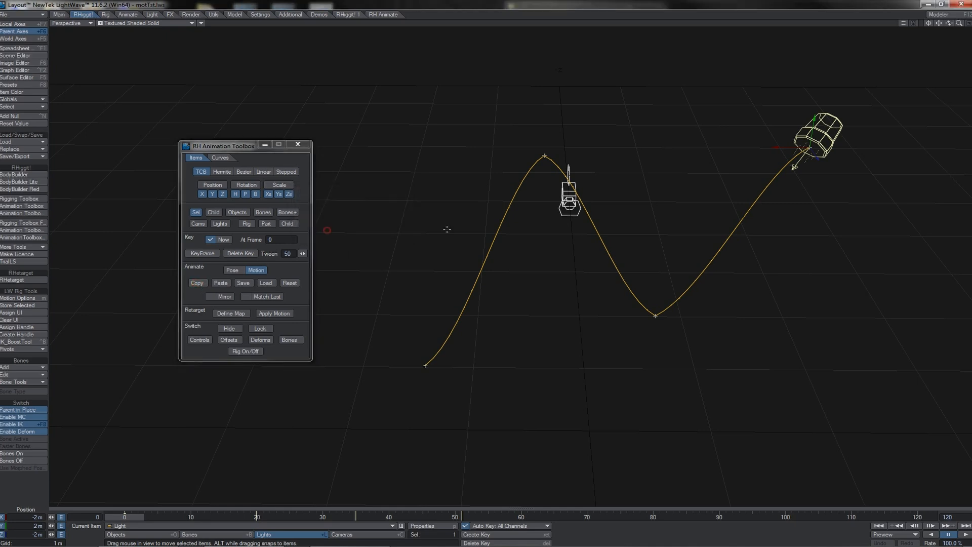
Step: Paste the light's motion onto the camera, mirrored on X and H with Mirror Sides off
key(shift+c)
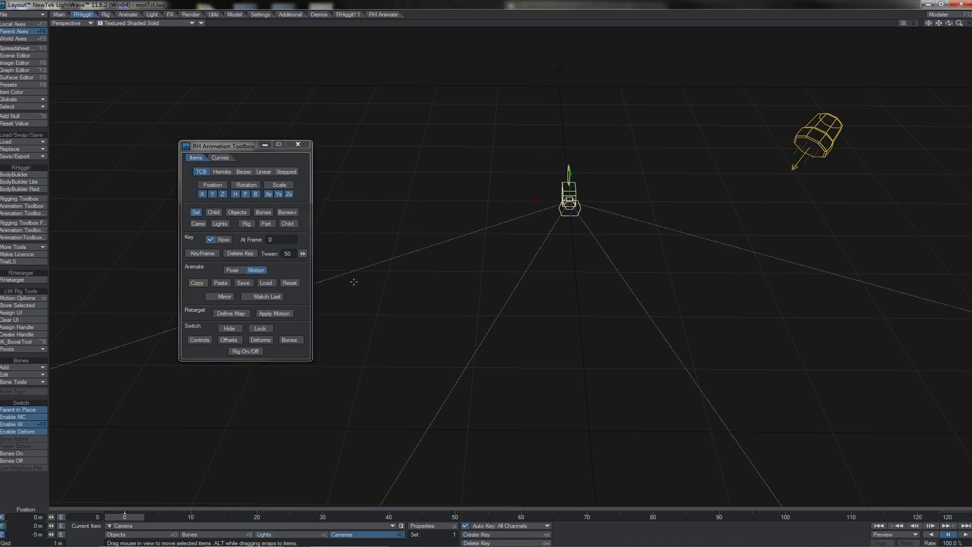
click(219, 296)
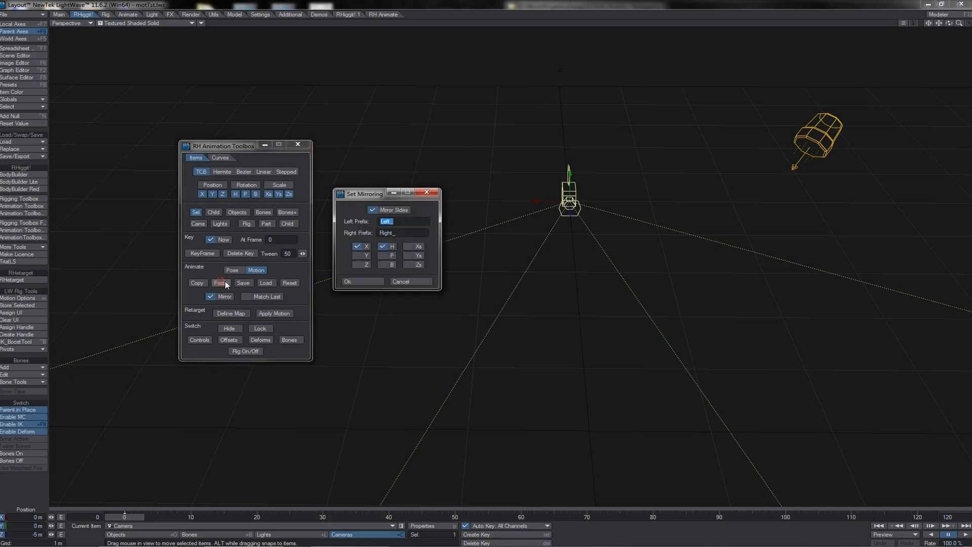
click(386, 210)
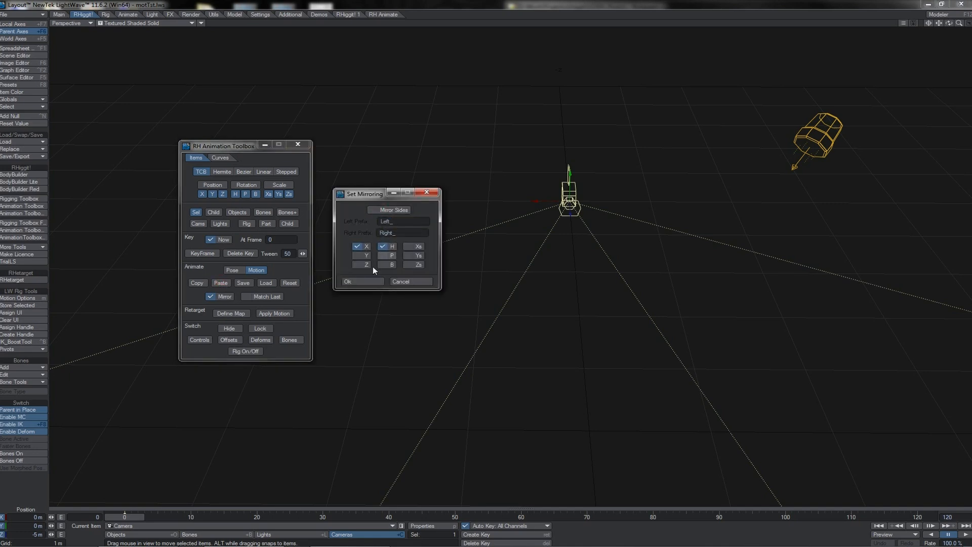
click(368, 283)
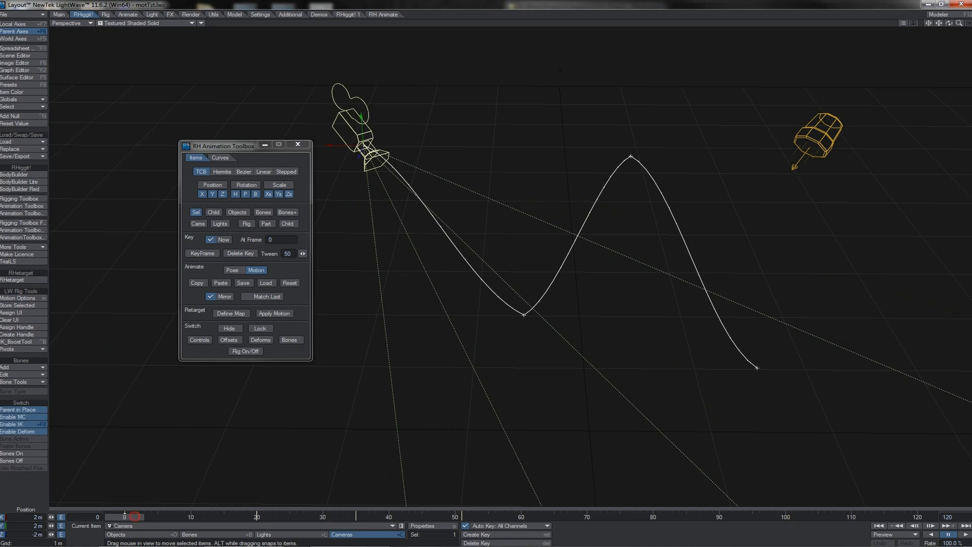
mouse_move(135, 518)
mouse_down()
mouse_move(467, 517)
mouse_move(135, 516)
mouse_up()
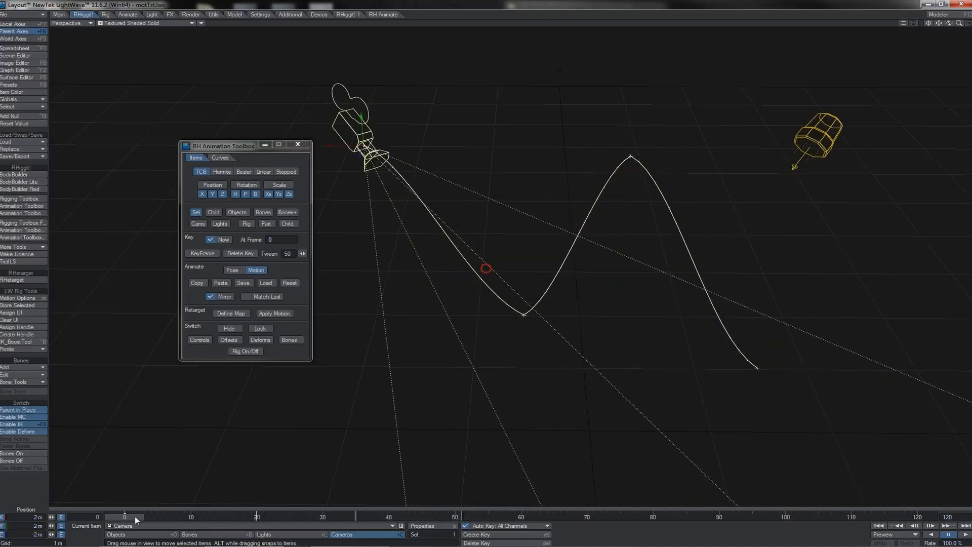
Step: Paste the motion onto the camera again, mirrored on X, Z and H, and scrub the timeline to preview it
click(221, 283)
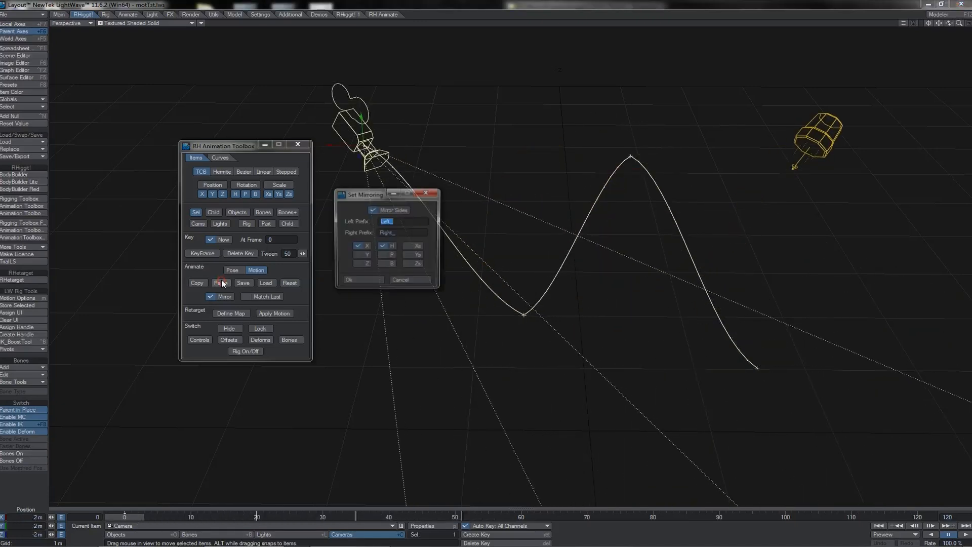
click(357, 265)
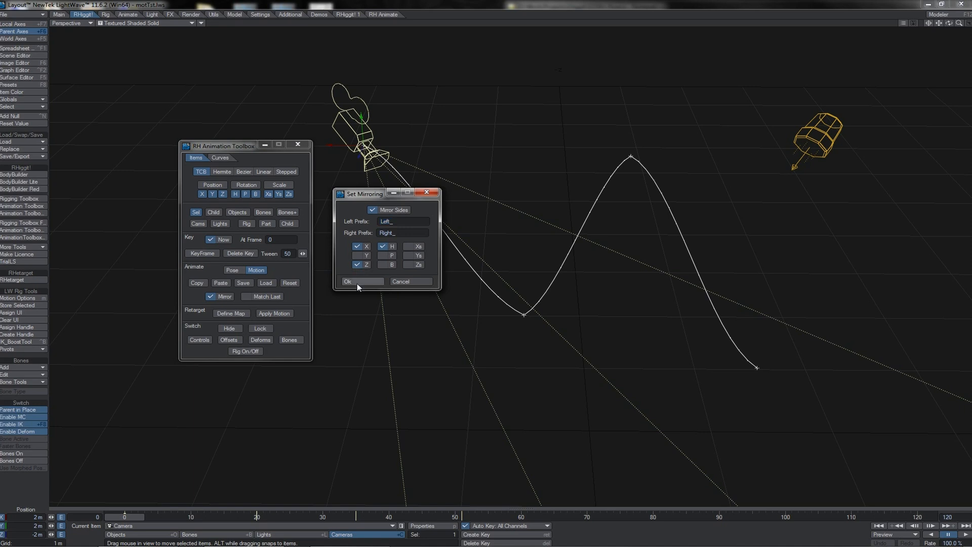
click(357, 283)
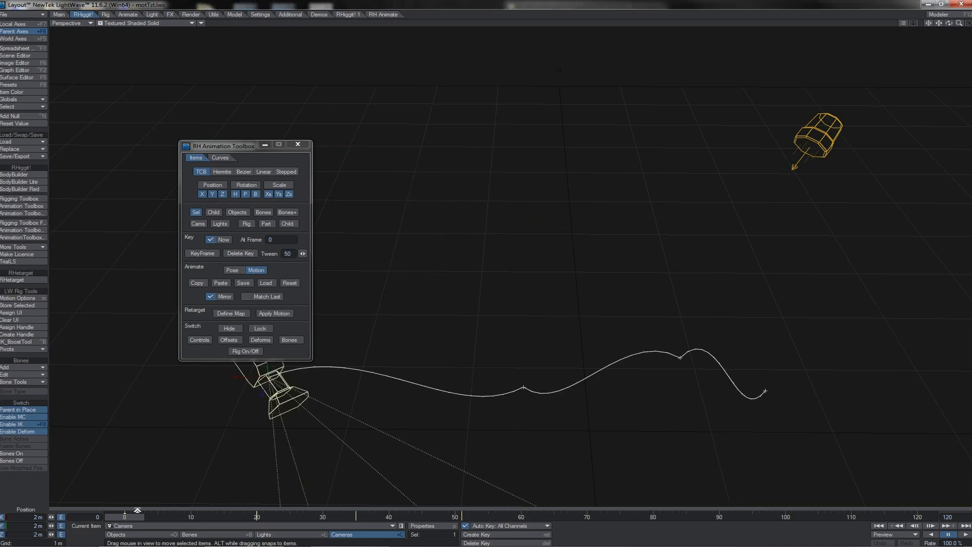
drag(133, 517, 415, 517)
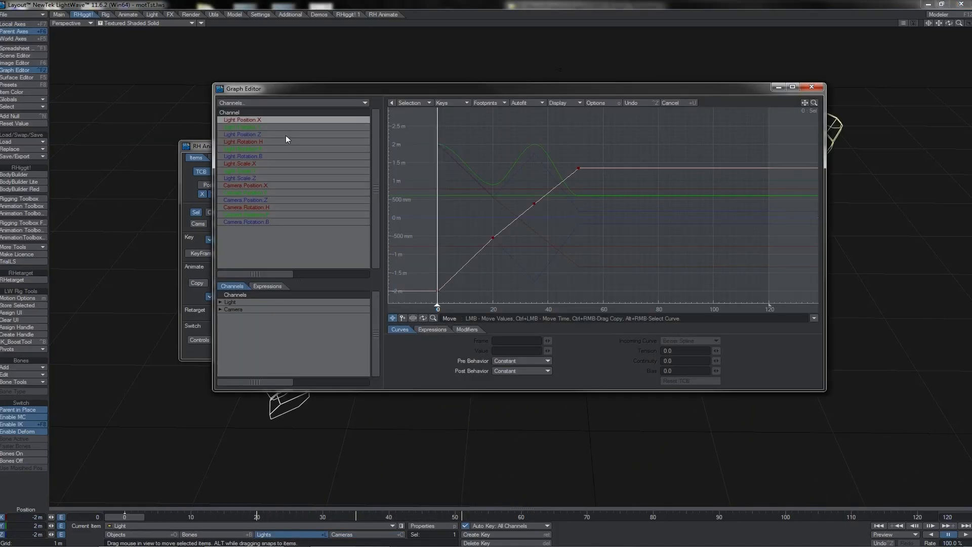
Step: Compare the Light Position.Z and Camera Position.Z curves together in the Graph Editor, fitted to the view
click(286, 135)
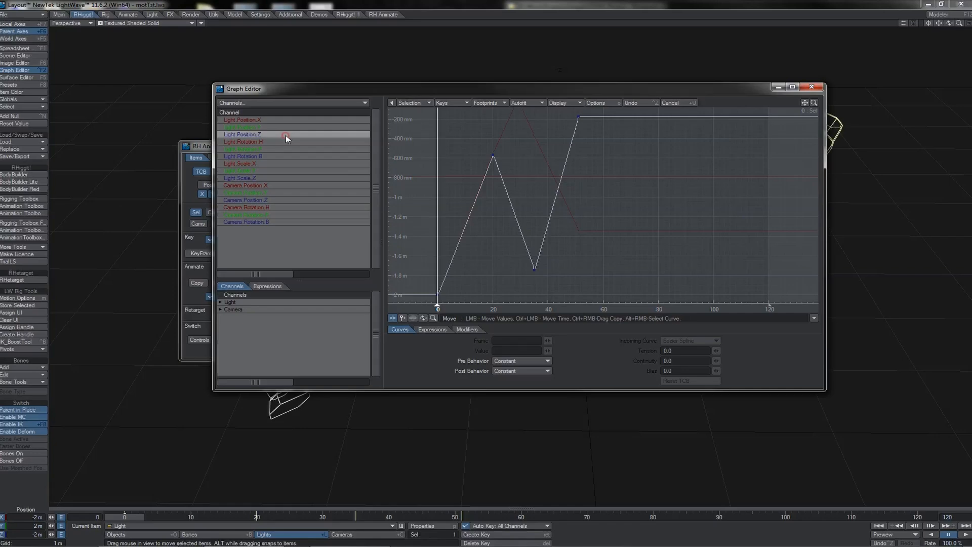
ctrl+click(267, 201)
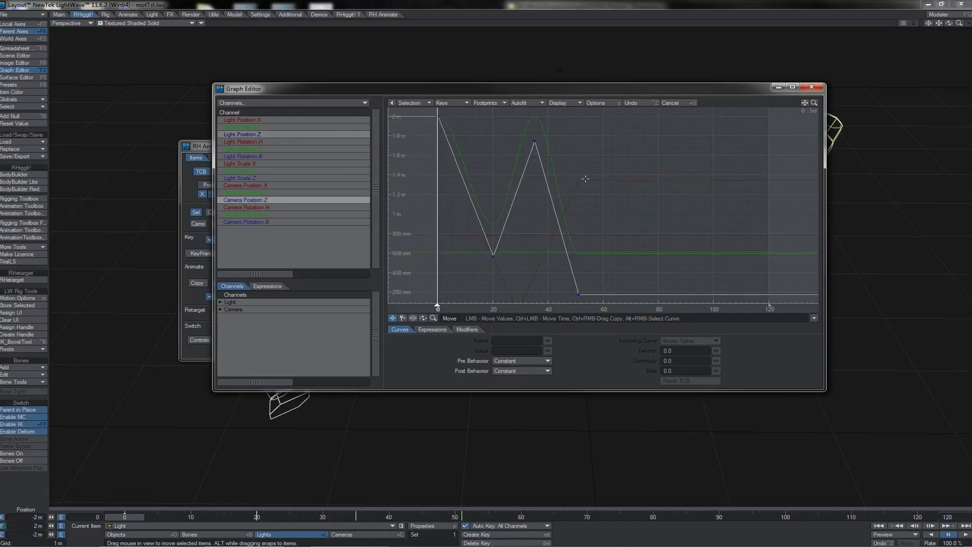
key(a)
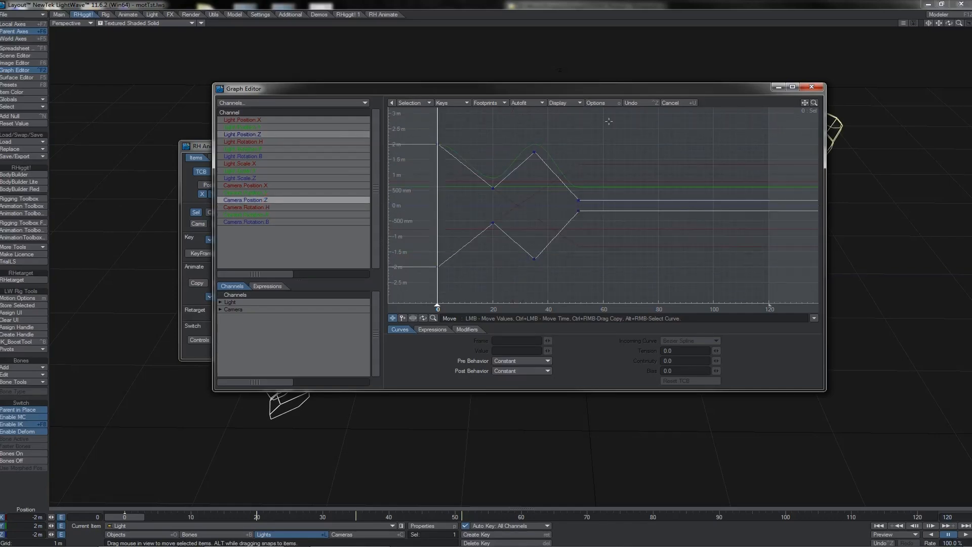
right_drag(599, 147, 429, 286)
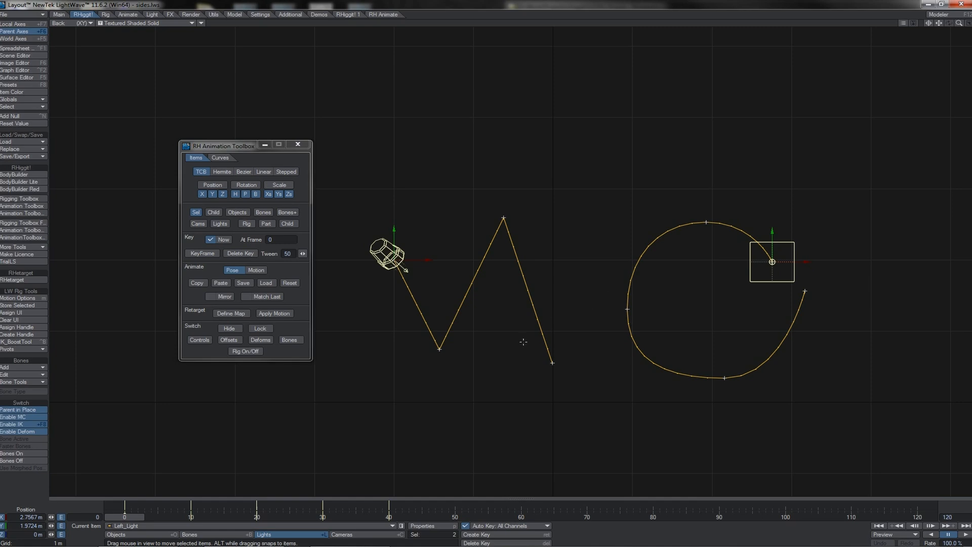
Step: Examine the motion paths of Right_Light and Left_Light one at a time
mouse_move(130, 518)
mouse_down()
mouse_move(377, 517)
mouse_move(124, 517)
mouse_up()
click(405, 270)
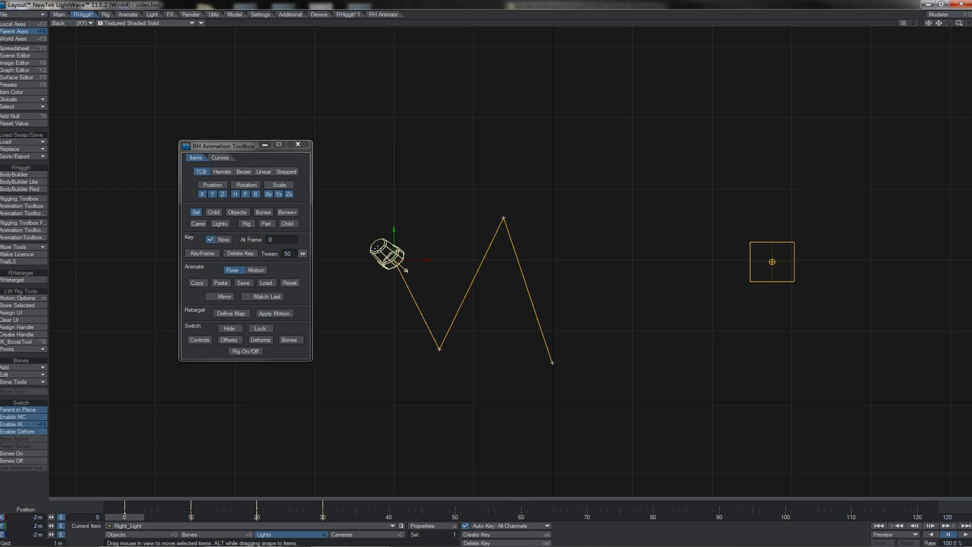
click(741, 245)
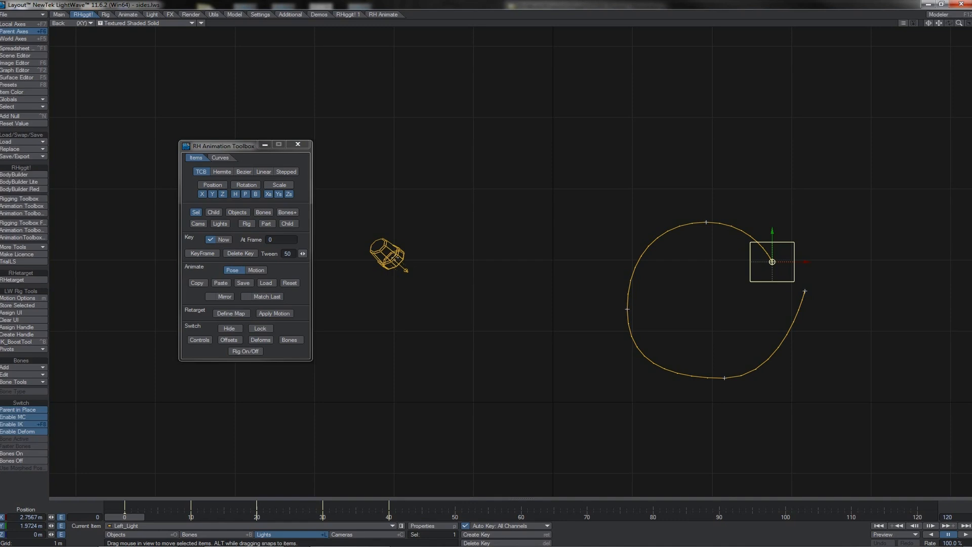
Step: Select both lights and copy their motion from frame 0 to 120
shift+click(394, 258)
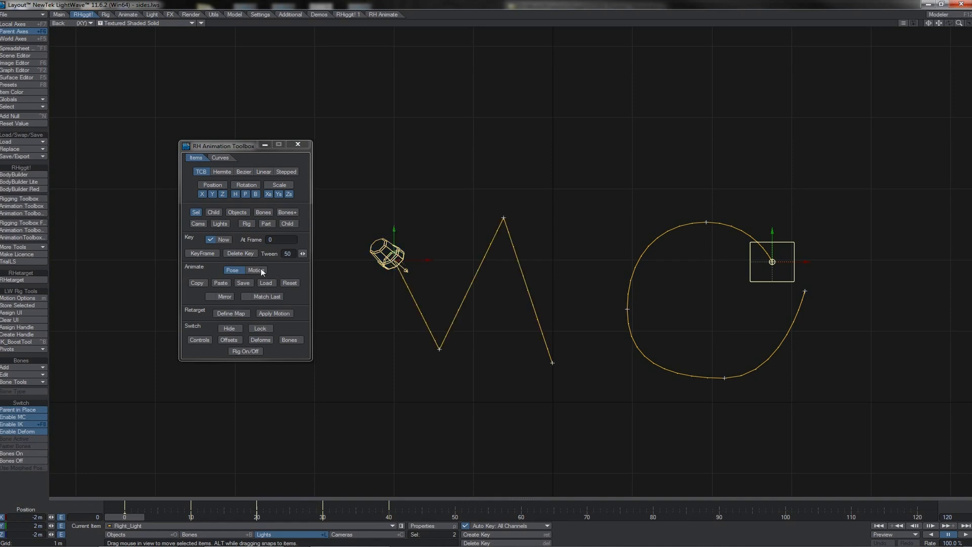
click(256, 270)
click(196, 283)
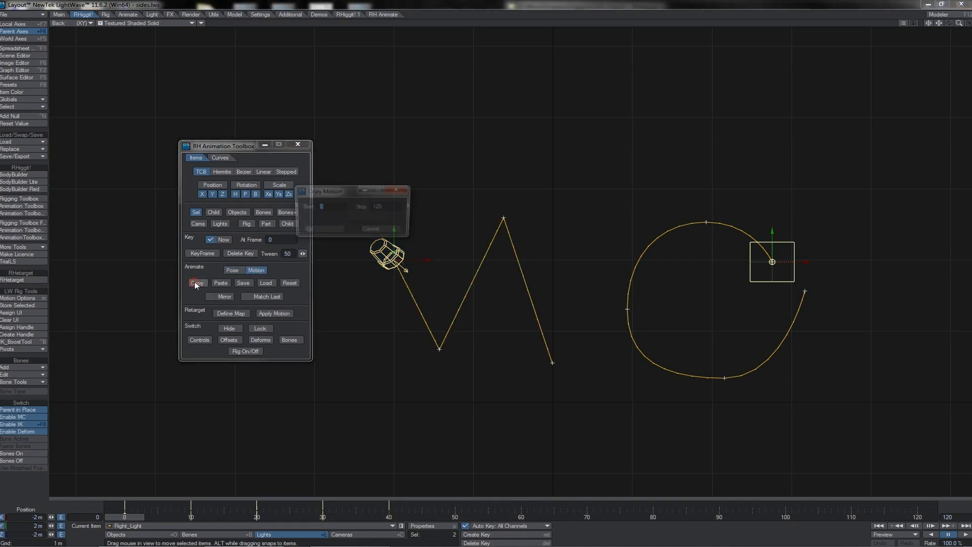
click(322, 230)
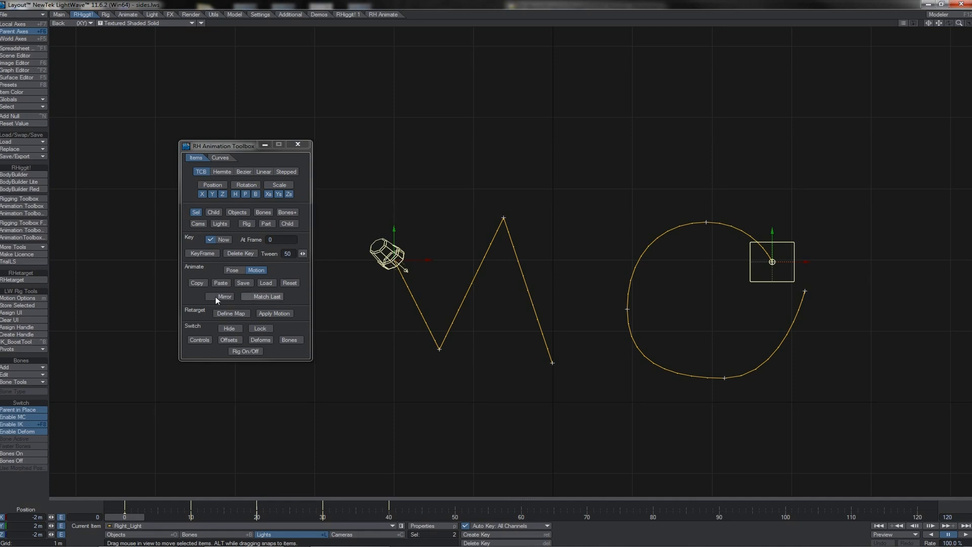
Step: Turn on mirrored pasting and try out the left prefix and H settings in the mirroring options
click(211, 297)
click(221, 283)
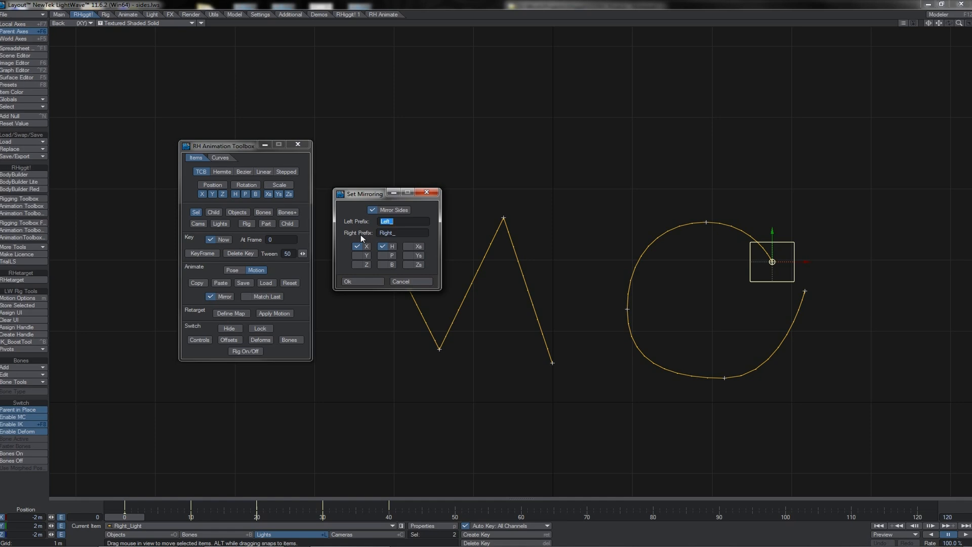
text(sdfs)
key(BackSpace)
key(BackSpace)
key(BackSpace)
click(383, 247)
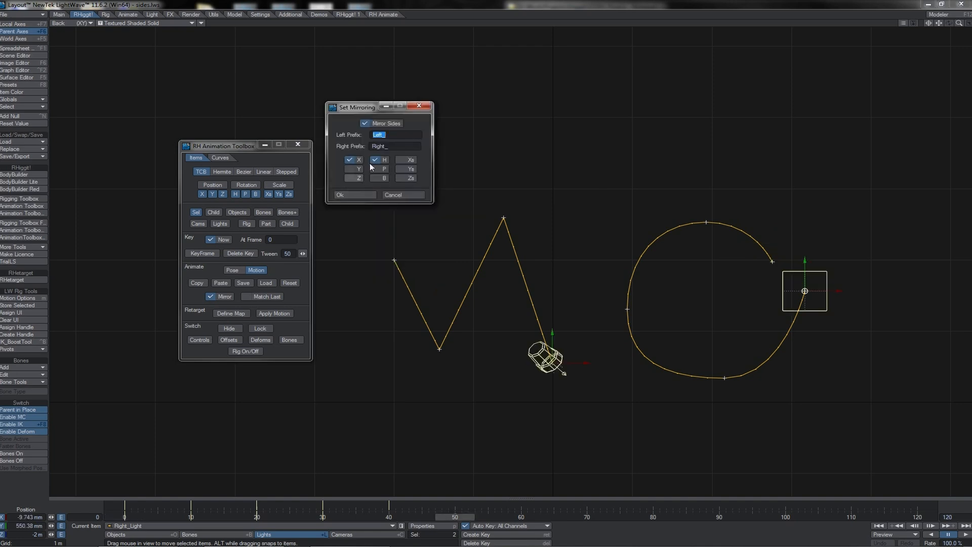
Step: Paste both lights' motions at frame 50 and again at frame 100, using Mirror Sides to swap the Left_ and Right_ items
click(353, 197)
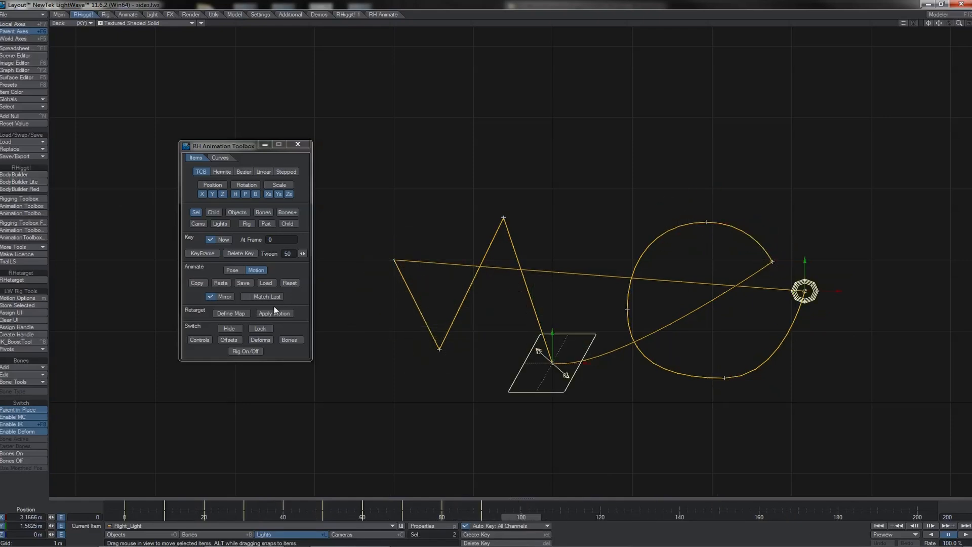
click(228, 285)
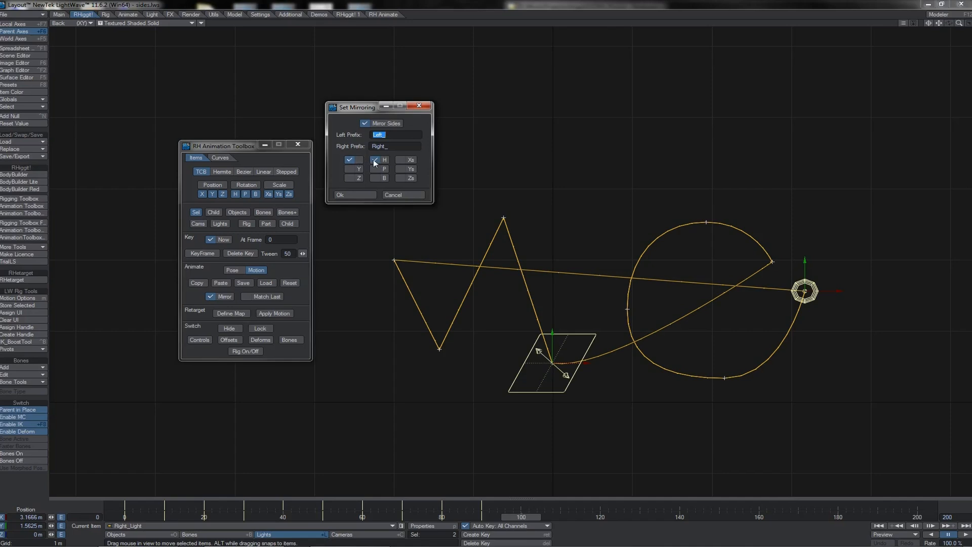
key(Return)
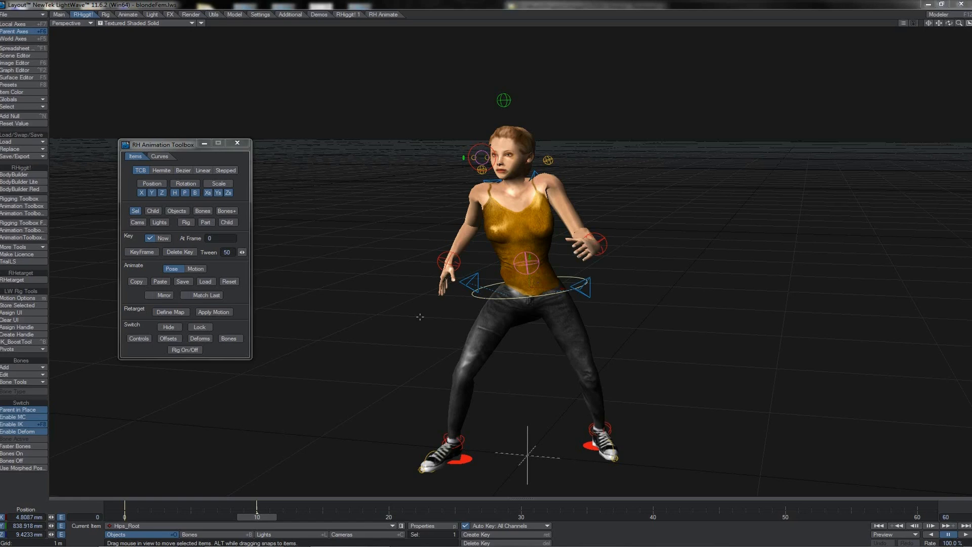
Step: Add both leg poles, both leg and arm IK goals, the spine and the head to the hips selection and copy the pose
shift+click(477, 278)
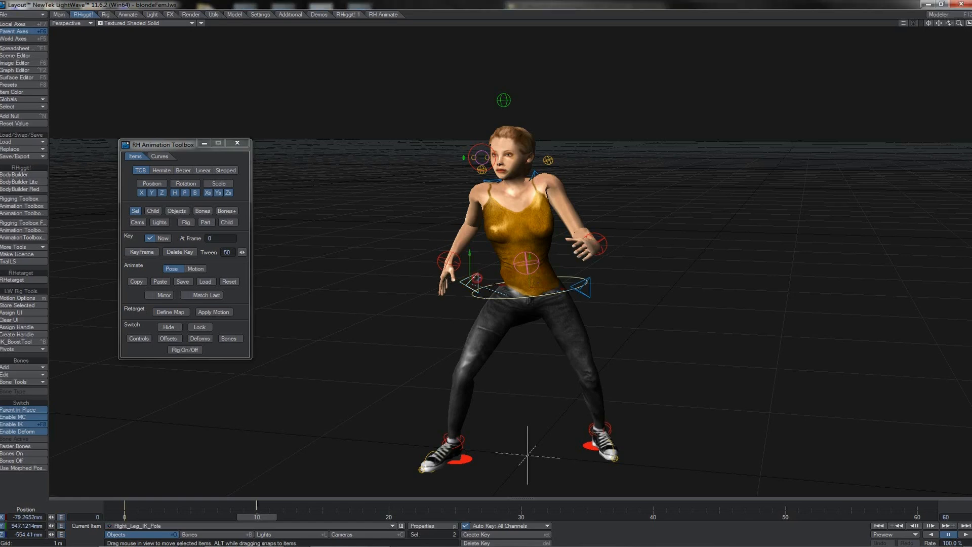
shift+click(591, 282)
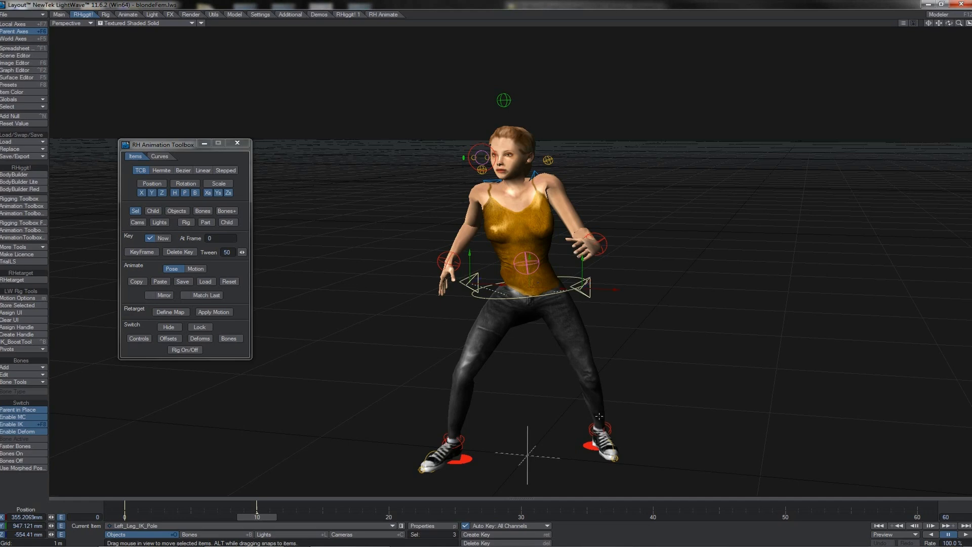
shift+click(587, 445)
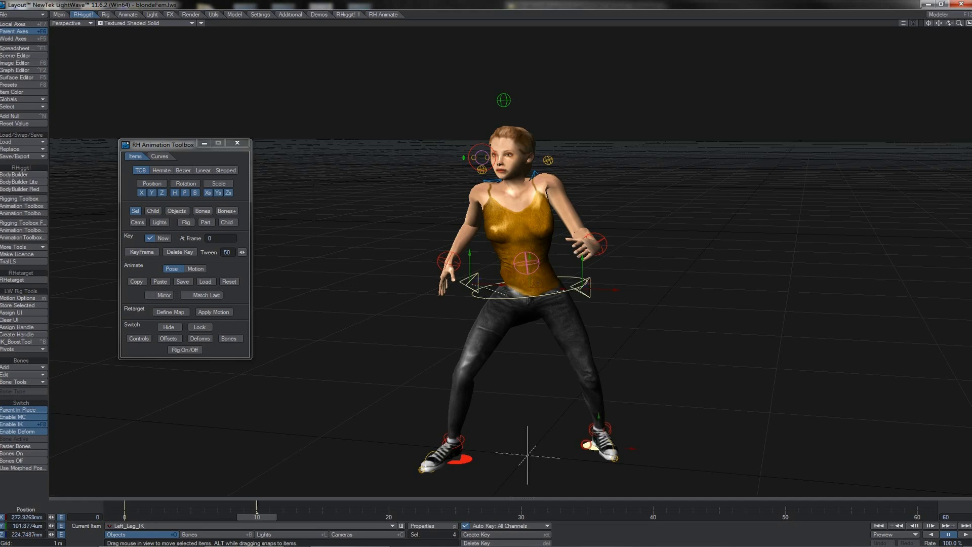
shift+click(477, 461)
shift+click(458, 268)
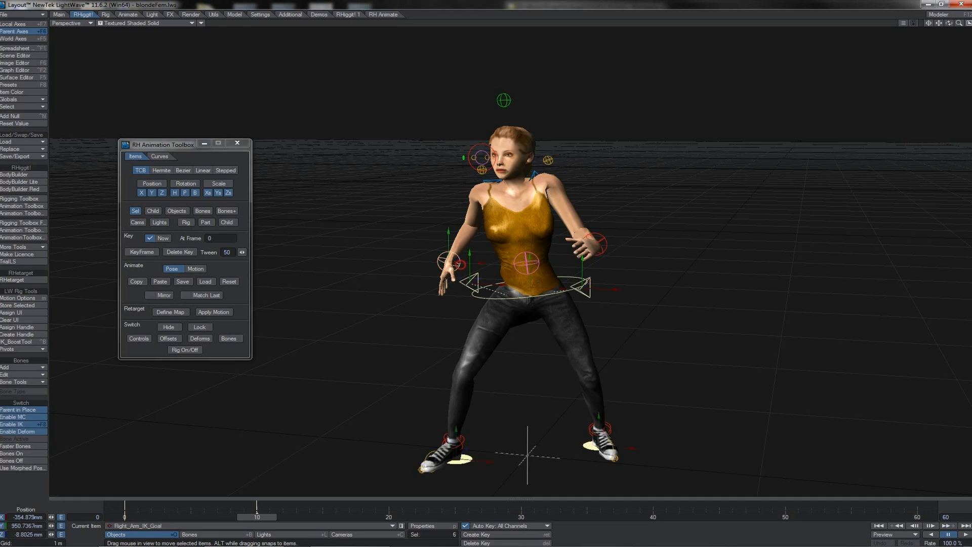
shift+click(607, 238)
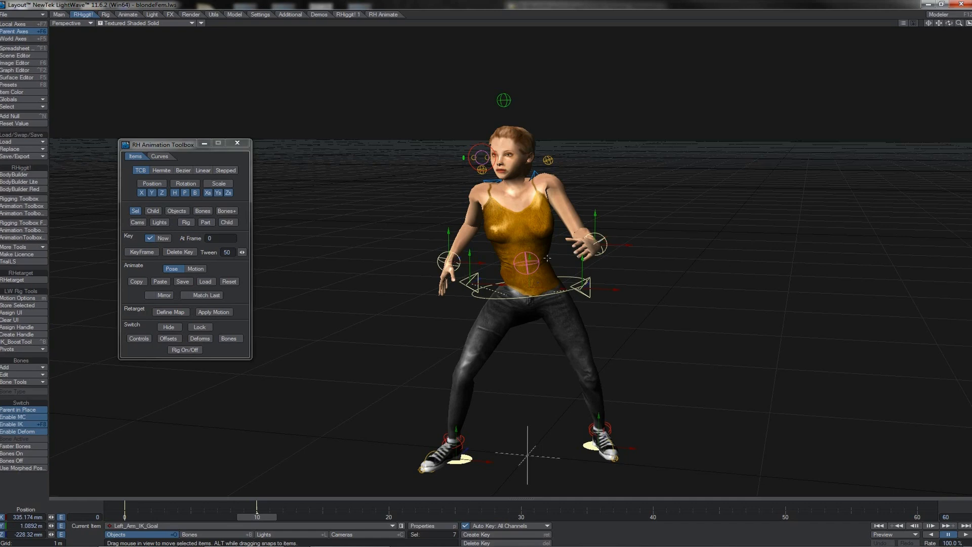
shift+click(540, 261)
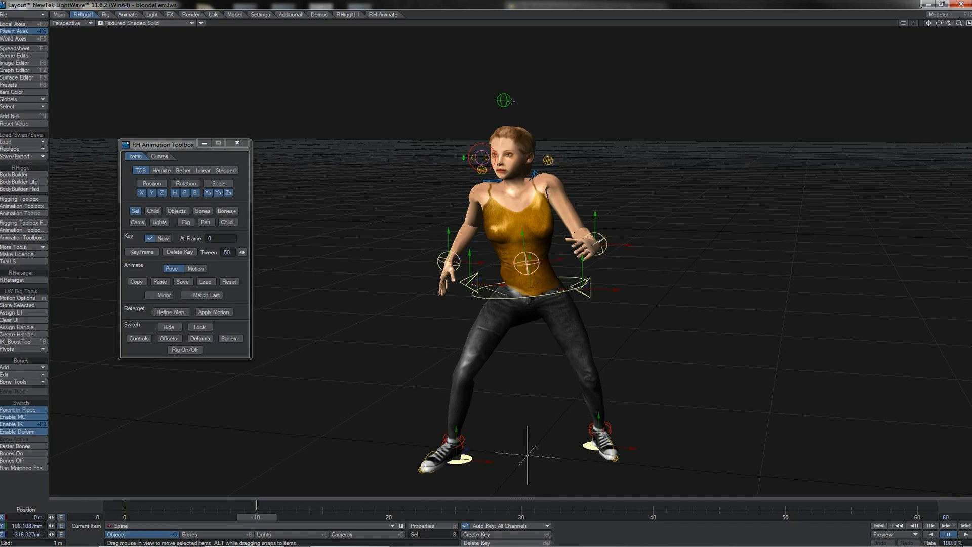
shift+click(506, 101)
click(135, 282)
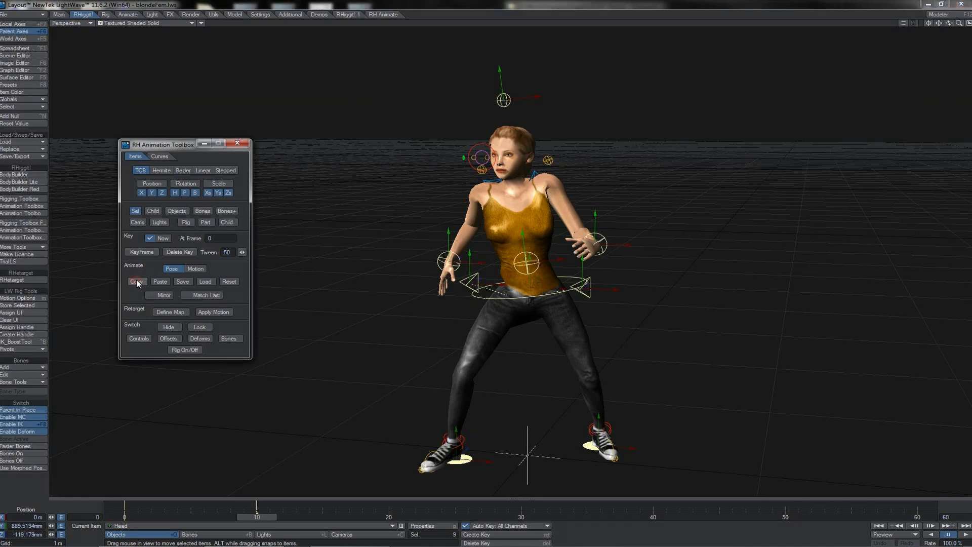
Step: Start a mirrored paste of the pose at frame 20, toggling Mirror Sides off and on and switching the H mirroring setting
click(389, 514)
click(150, 295)
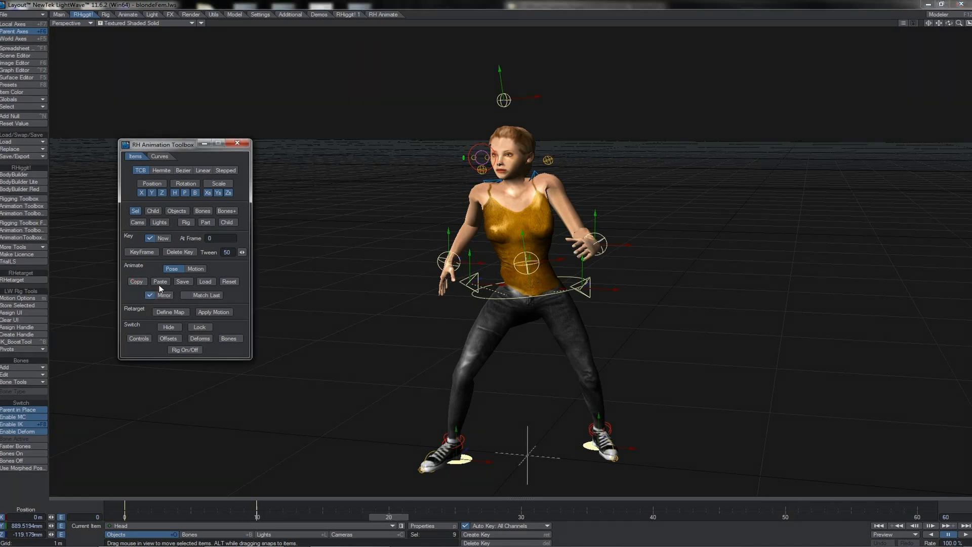
click(161, 282)
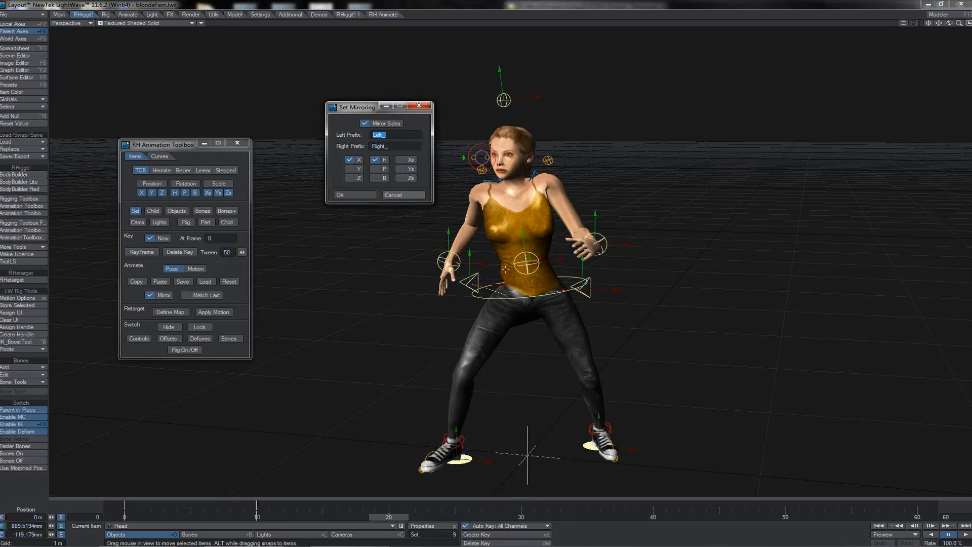
click(396, 124)
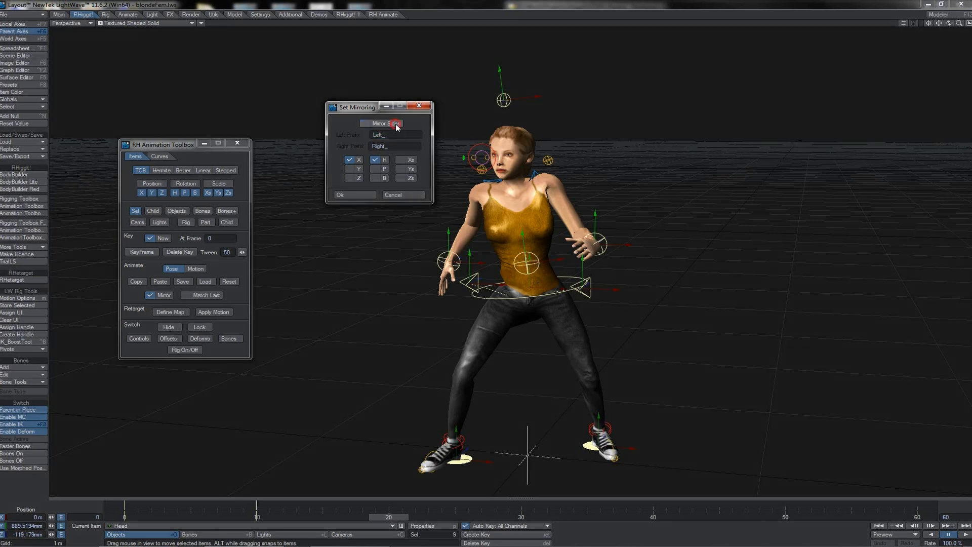
click(397, 124)
click(374, 160)
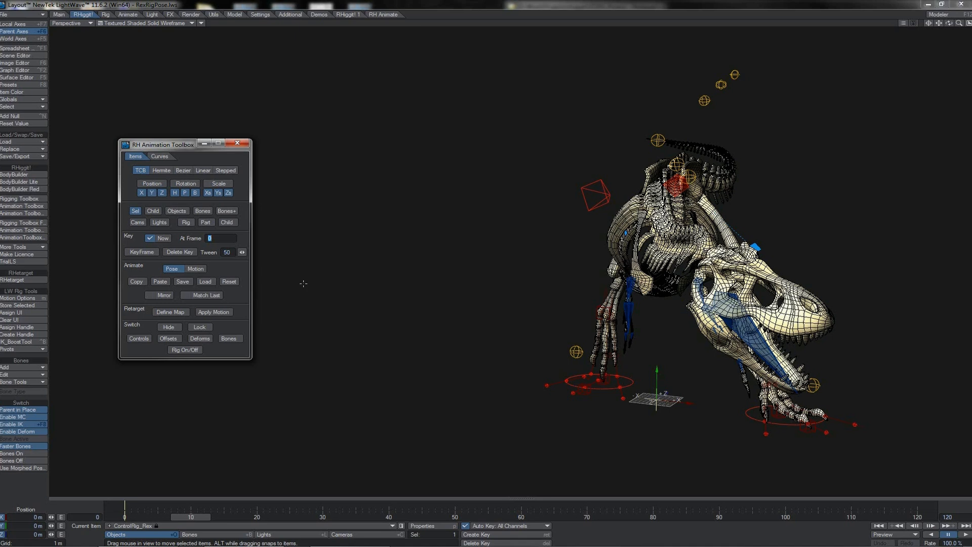
Step: Copy the whole Rex rig's pose at frame 10 and paste it at frame 20 mirrored across X
click(677, 186)
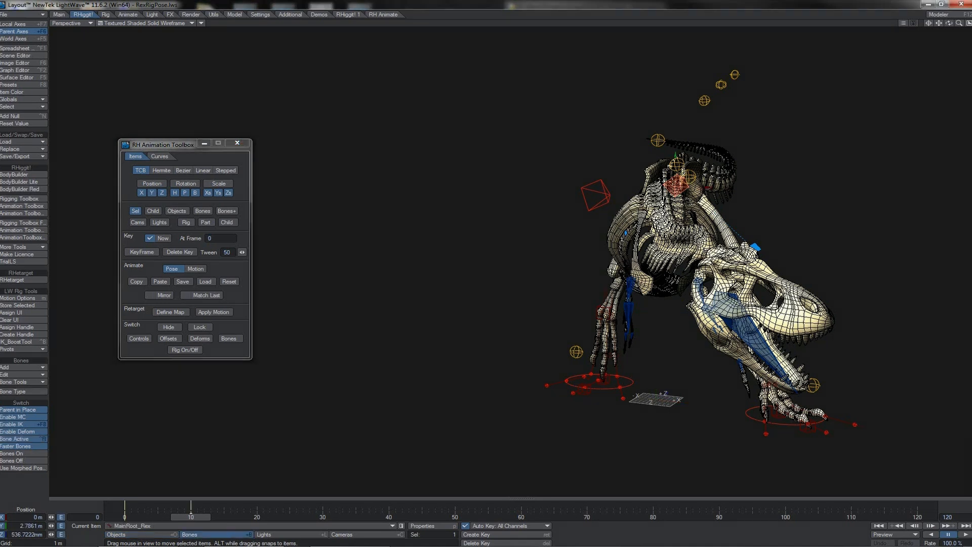
click(136, 210)
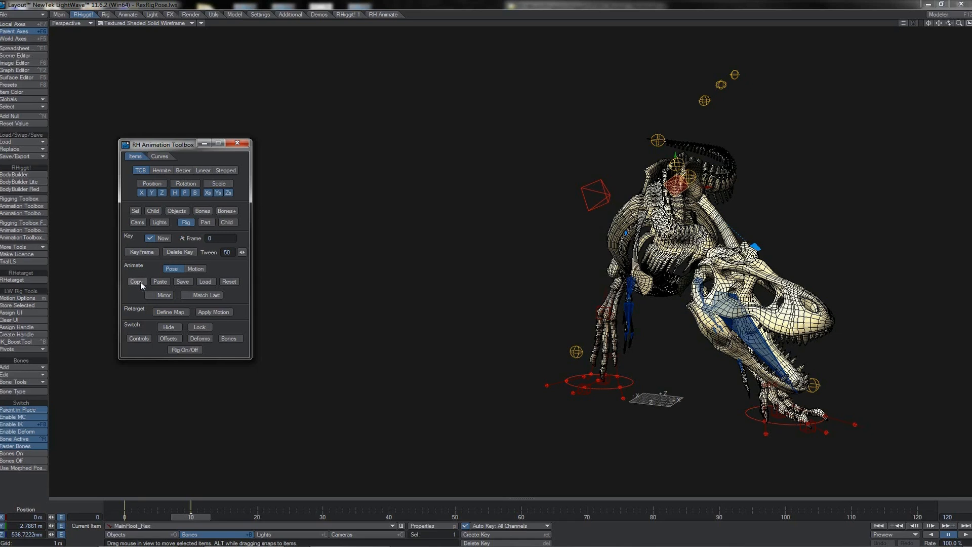
click(258, 517)
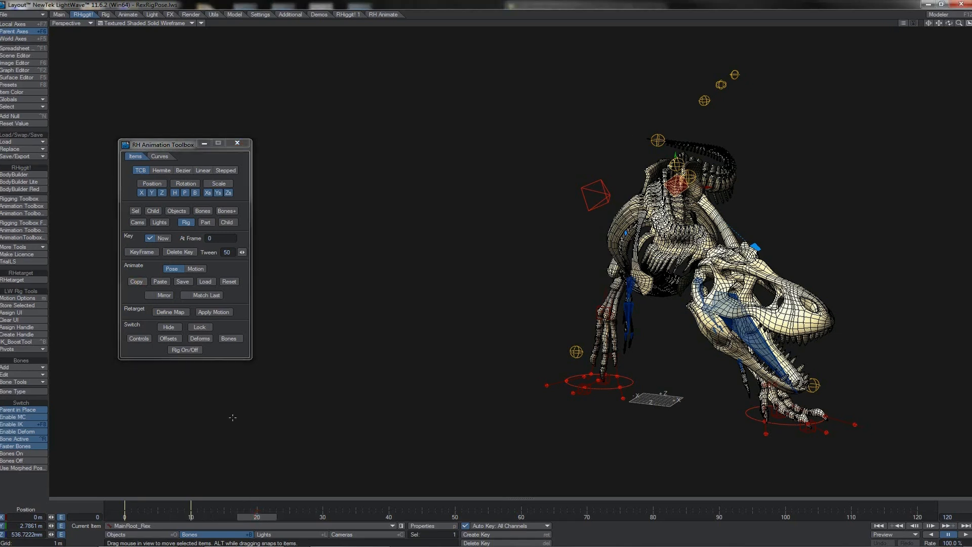
click(165, 296)
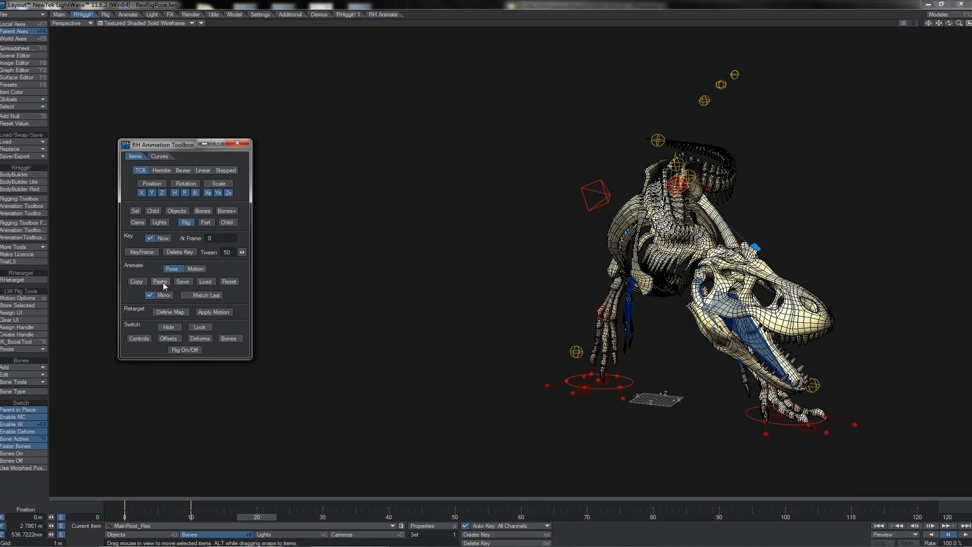
click(161, 282)
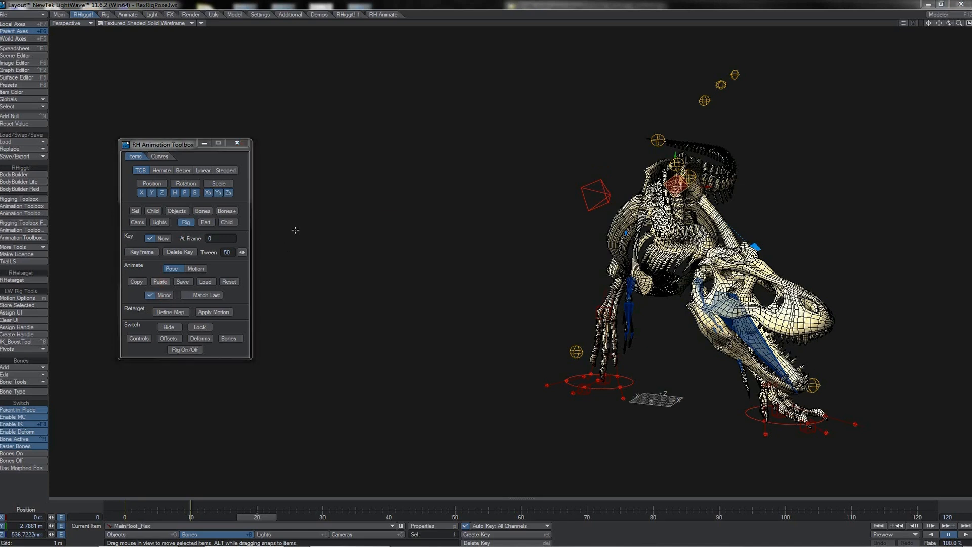
drag(329, 224, 333, 226)
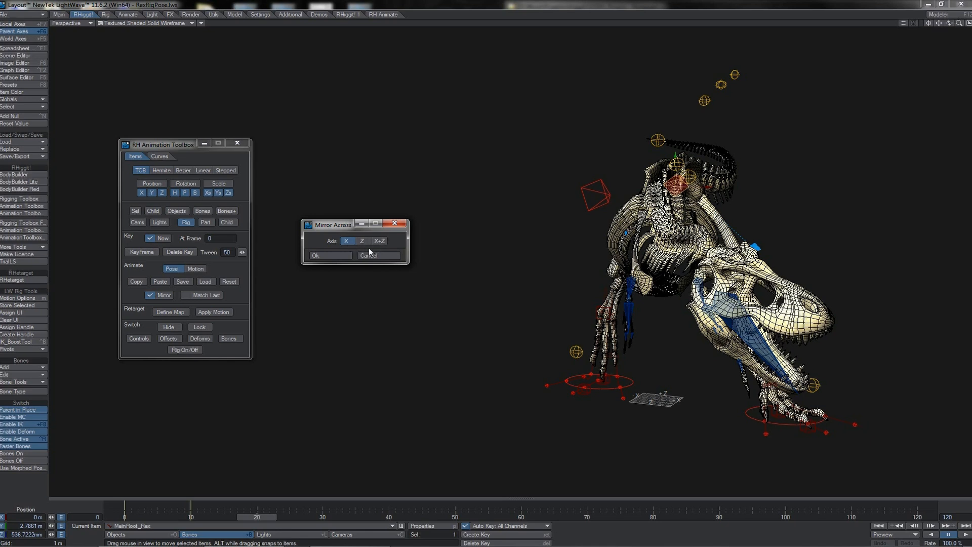
click(342, 257)
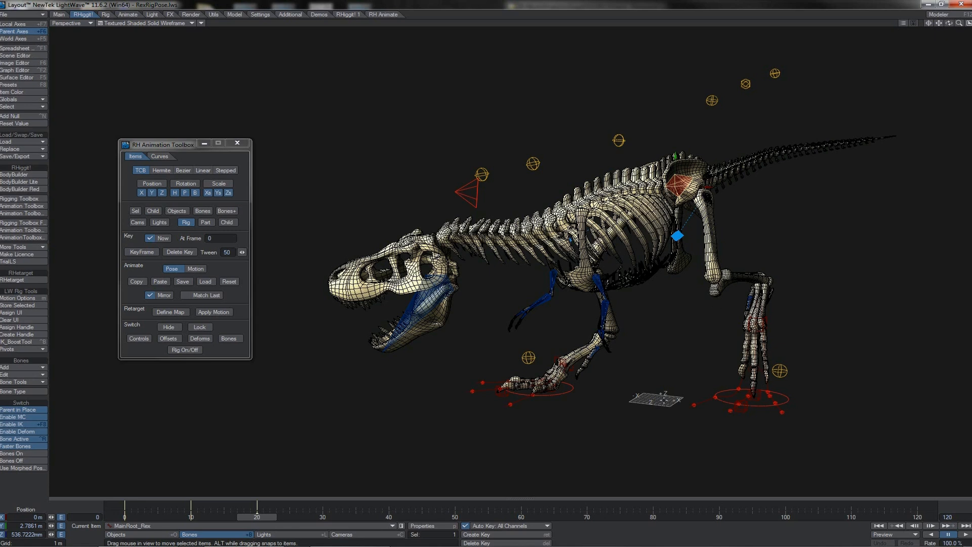
Step: Select GLOBAL_ROOT_Rex and paste the copied rig pose at frame 30 mirrored across Z
click(661, 399)
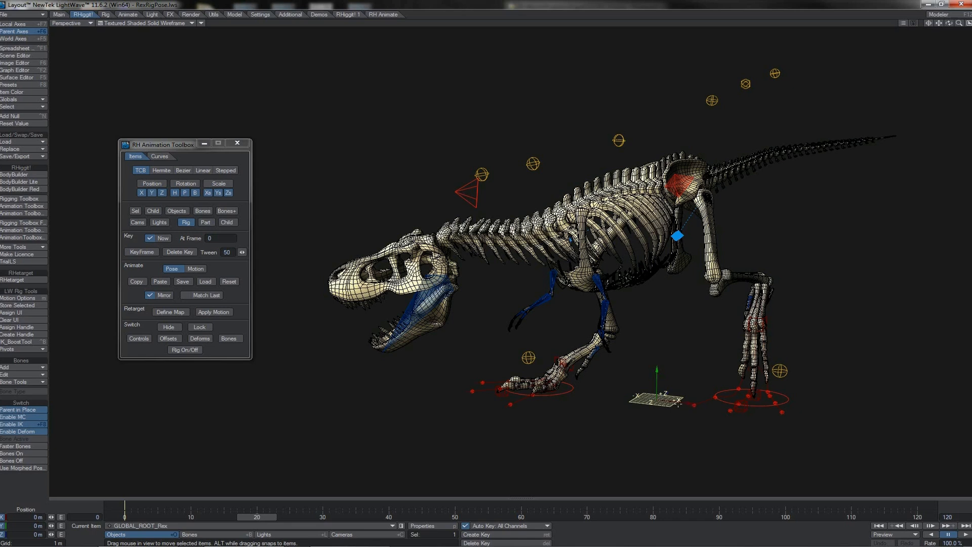
click(160, 282)
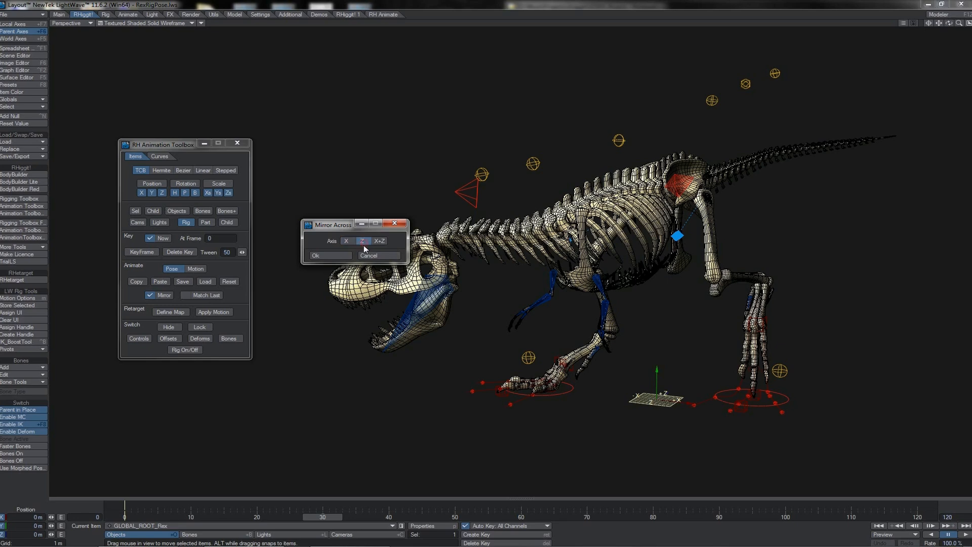
click(339, 257)
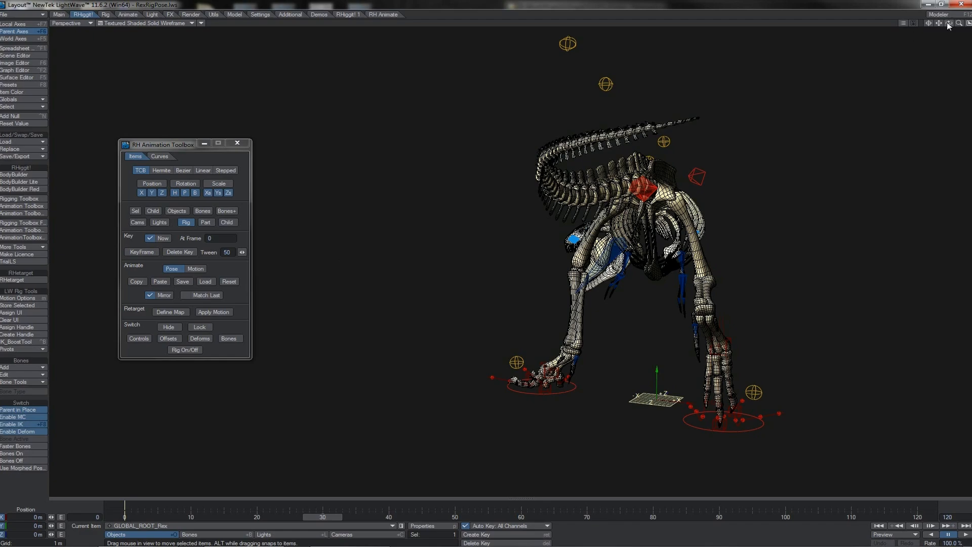
Step: Compare the Rex rig's original pose at frame 10 with the Z-mirrored pose at frame 30 from several angles
drag(949, 24, 971, 26)
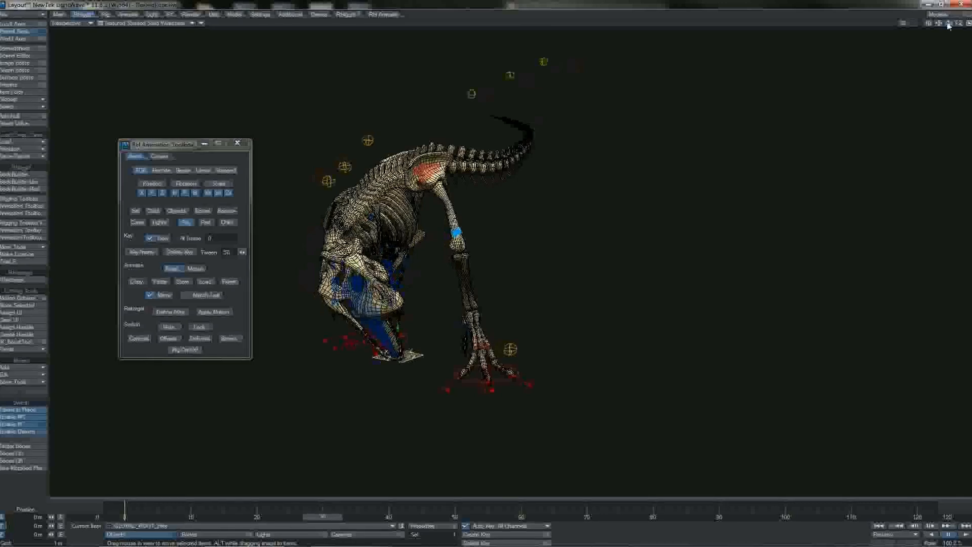
drag(949, 25, 945, 28)
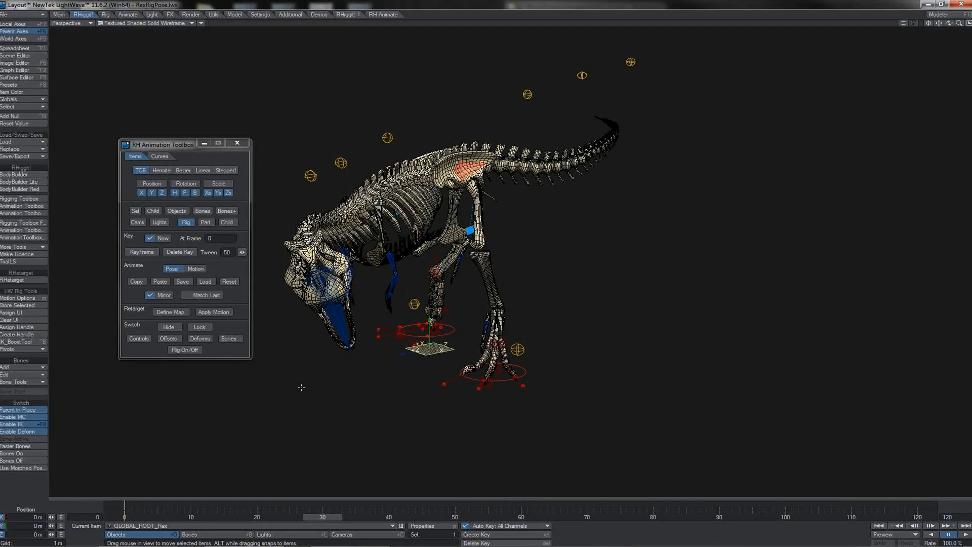
click(191, 515)
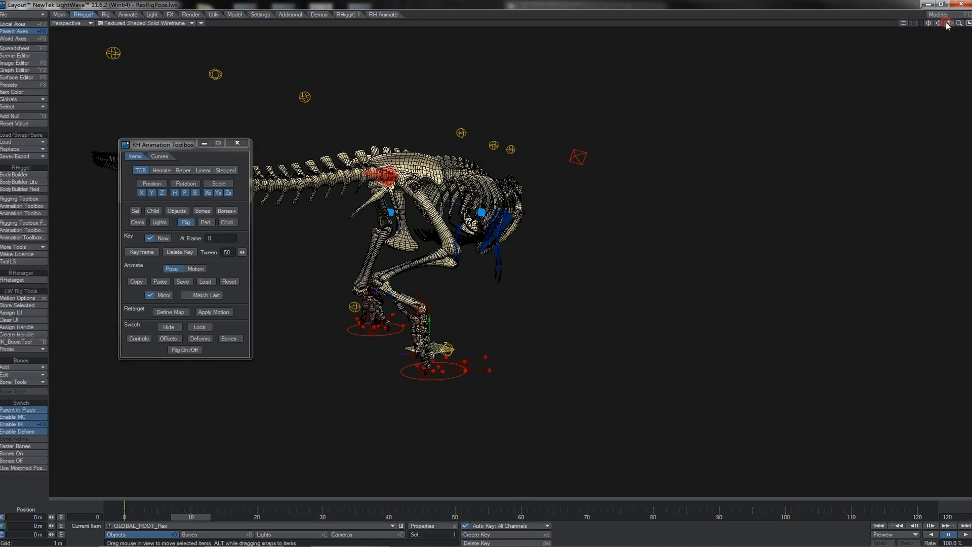
drag(949, 23, 820, 30)
alt+drag(456, 349, 628, 353)
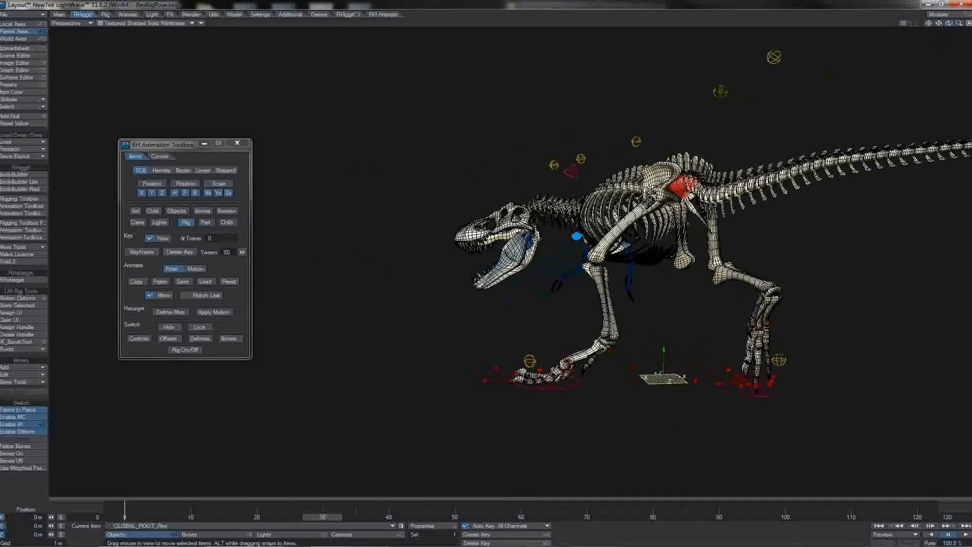
drag(950, 23, 969, 23)
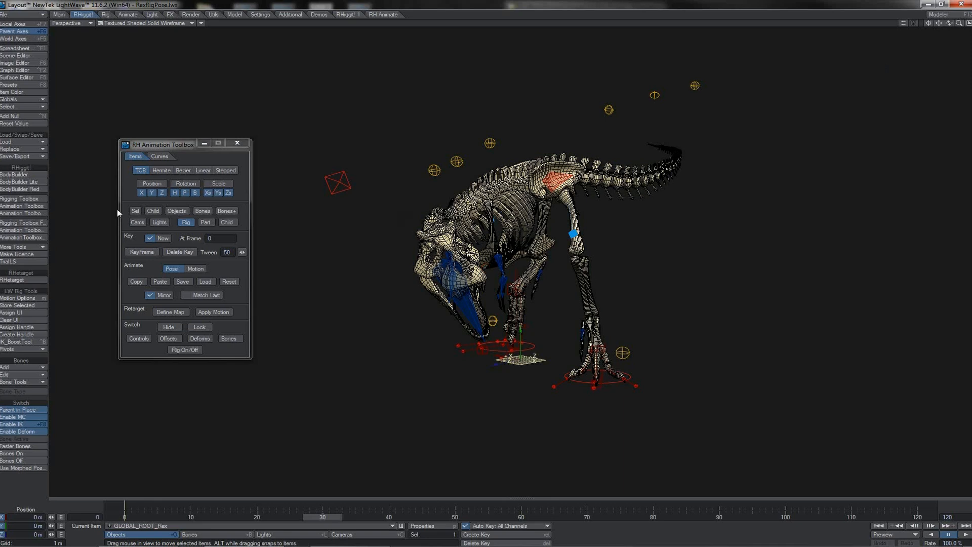
Step: Paste the copied rig pose at frame 40 mirrored across X+Z
click(159, 281)
click(381, 241)
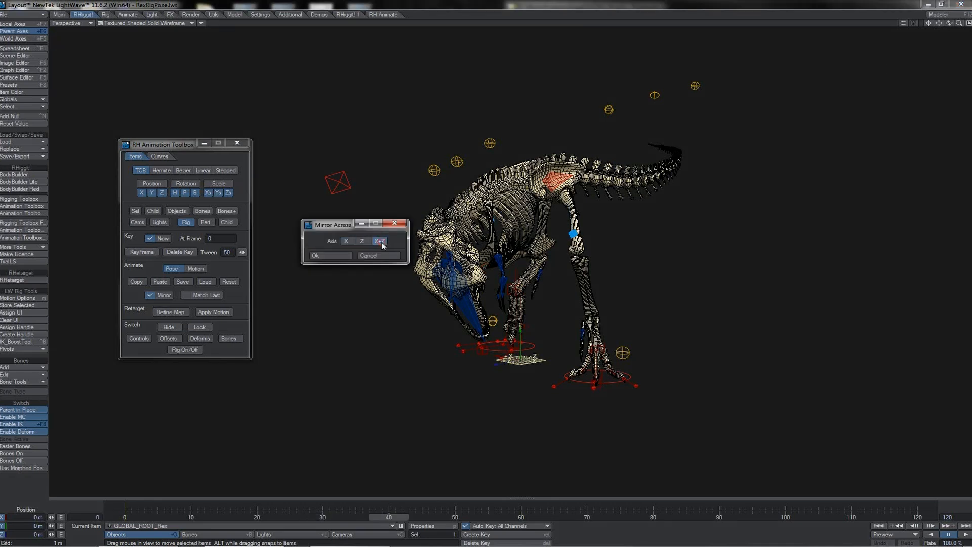
click(347, 257)
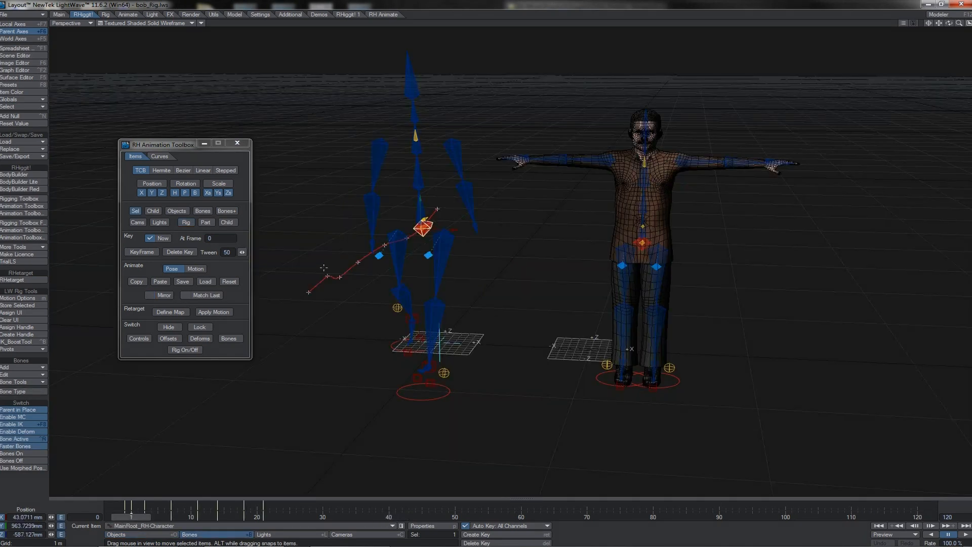
Step: Copy the whole RH-Character rig's motion from frame 1 to 120
click(135, 211)
click(186, 223)
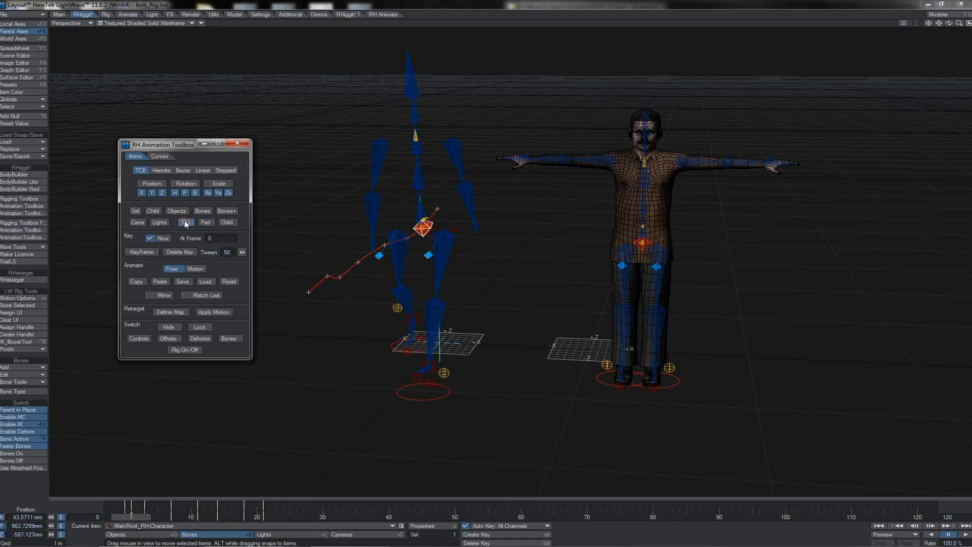
click(196, 268)
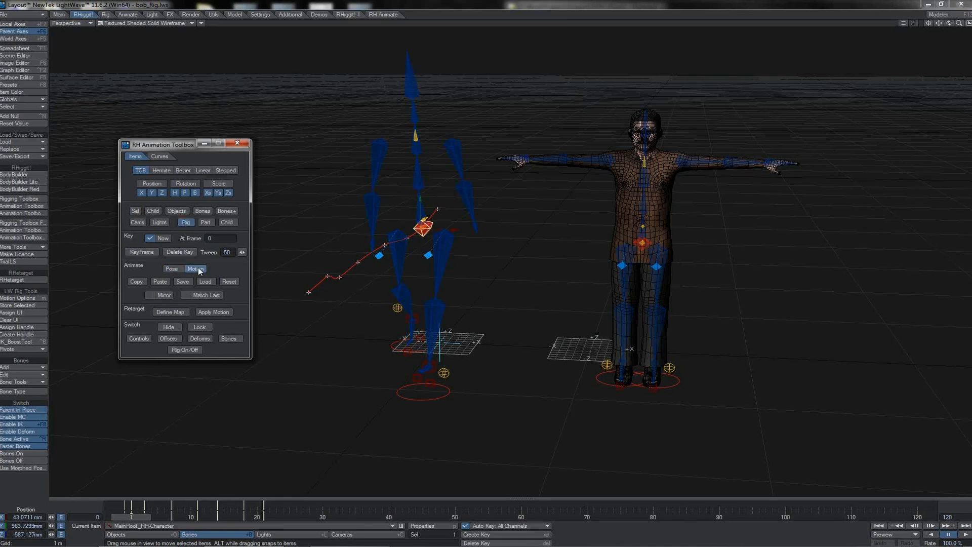
click(134, 282)
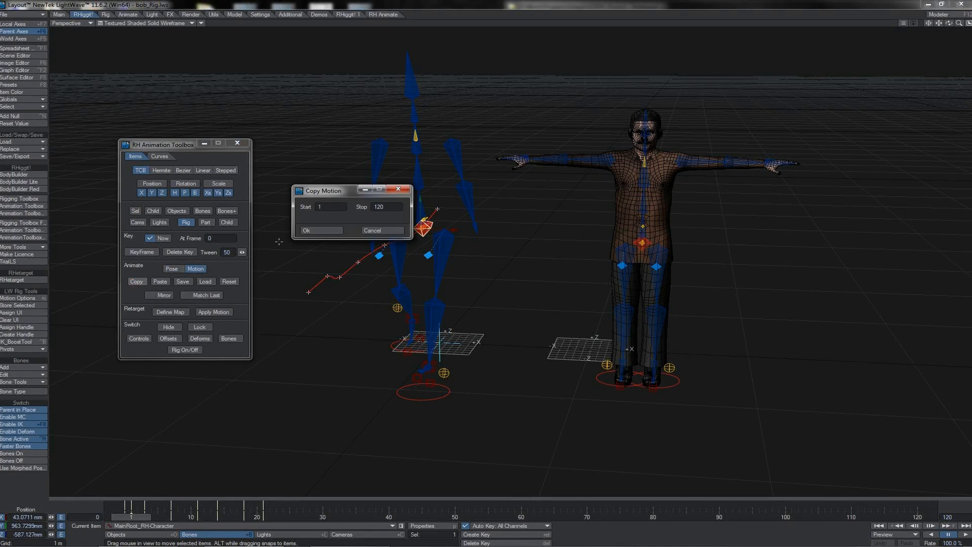
click(311, 230)
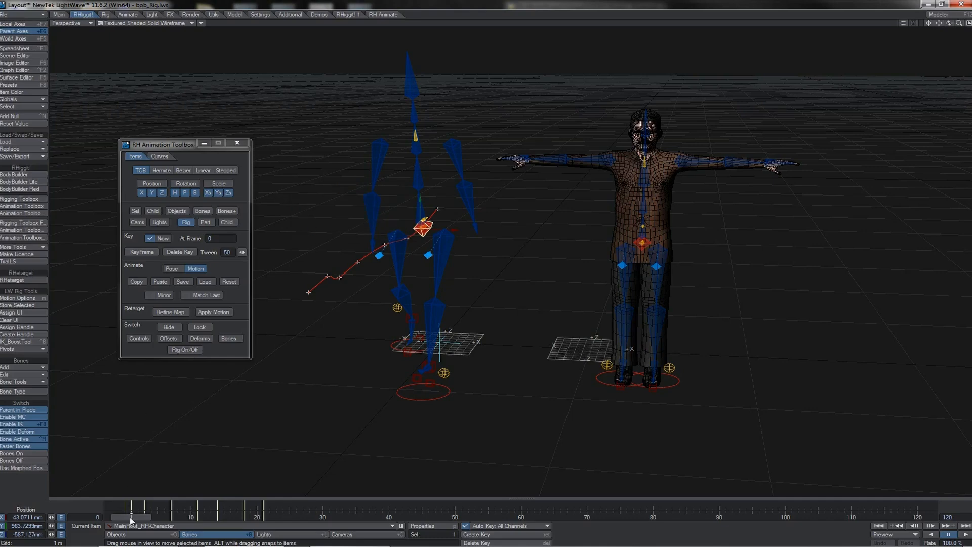
Step: Select MainRoot_bob and paste the copied motion onto its rig at frame 1, mirrored across X
click(644, 244)
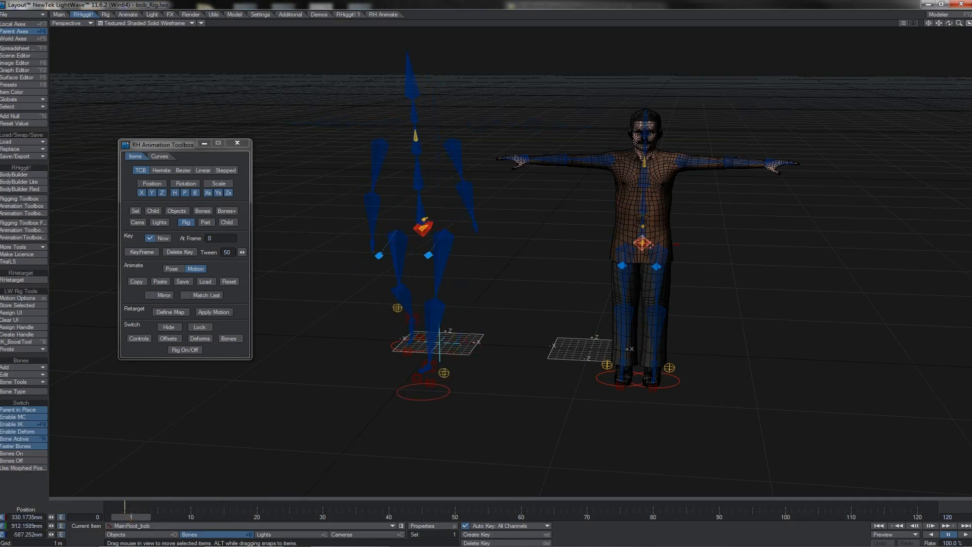
click(162, 294)
click(160, 282)
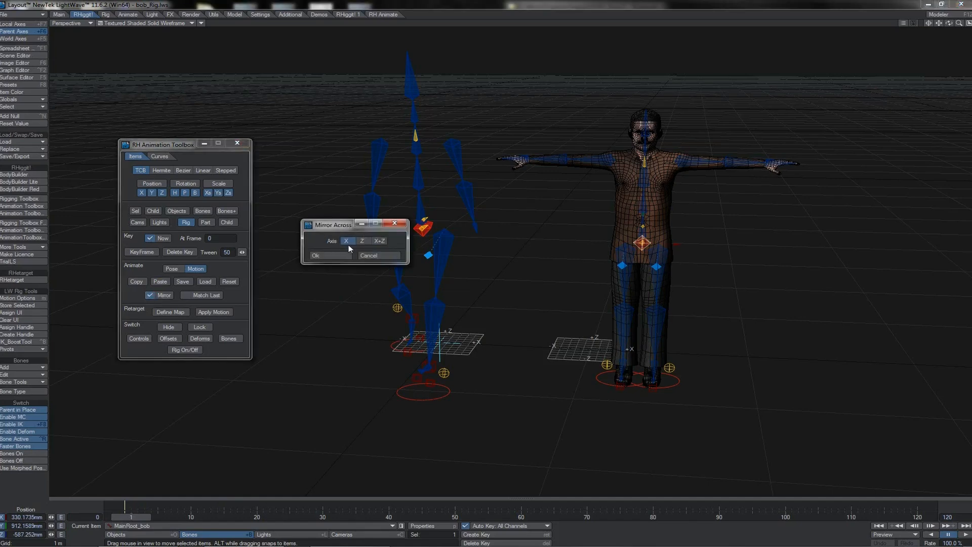
click(332, 258)
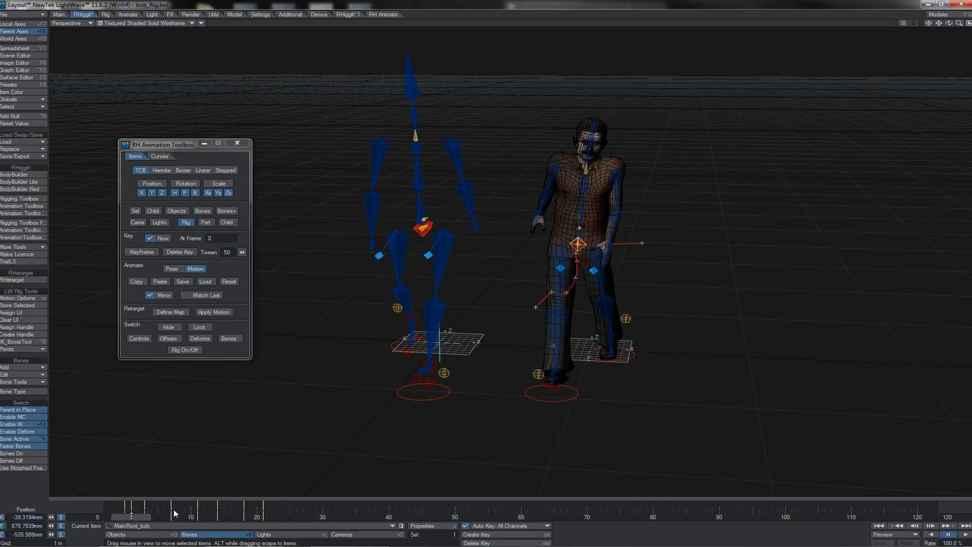
Step: Select the RH-Character rig's right and left shoulders and paste the motion onto those rig parts only, mirrored across X
drag(144, 520, 230, 520)
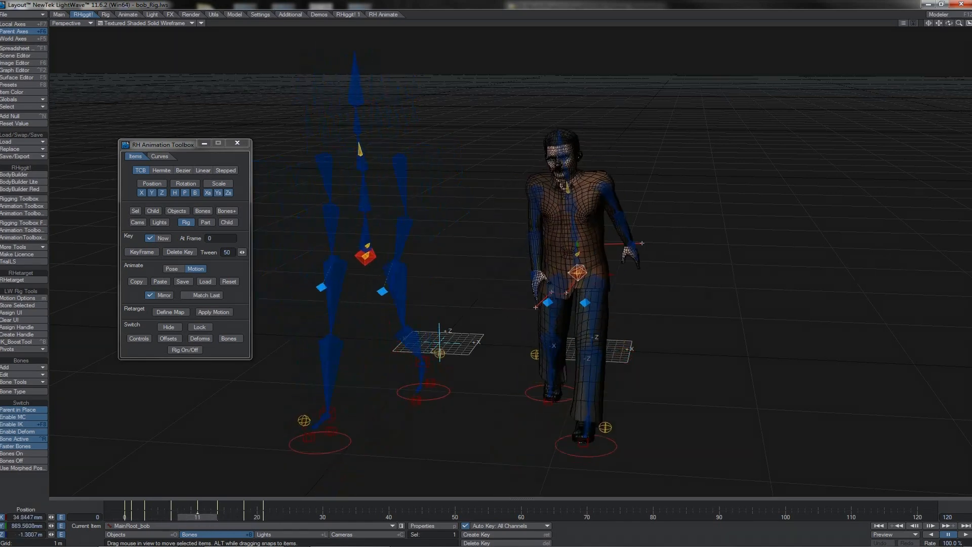
click(188, 223)
click(347, 196)
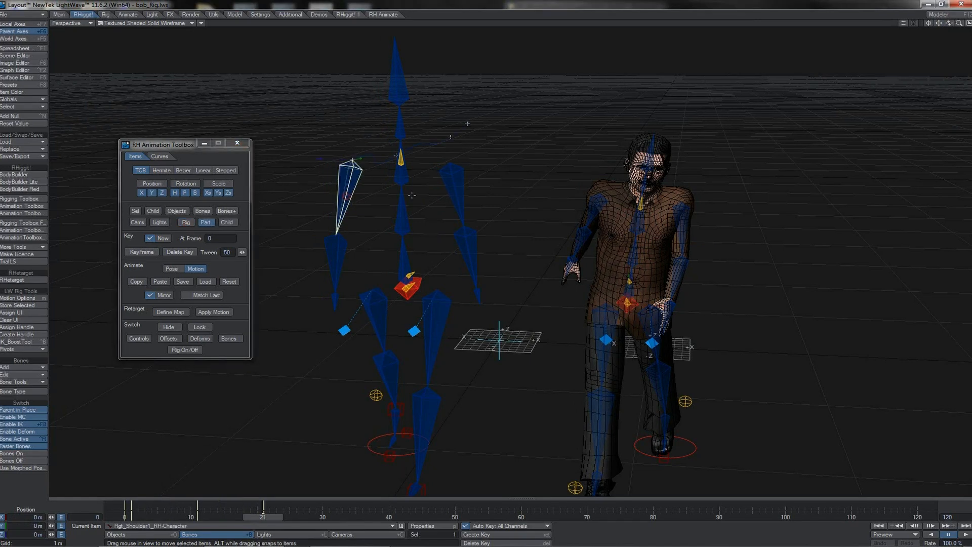
shift+click(460, 186)
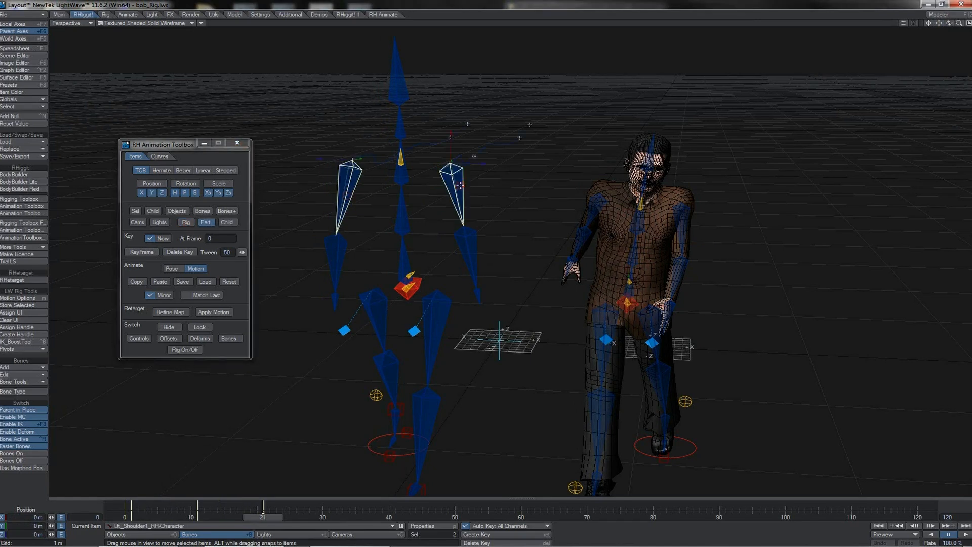
click(160, 283)
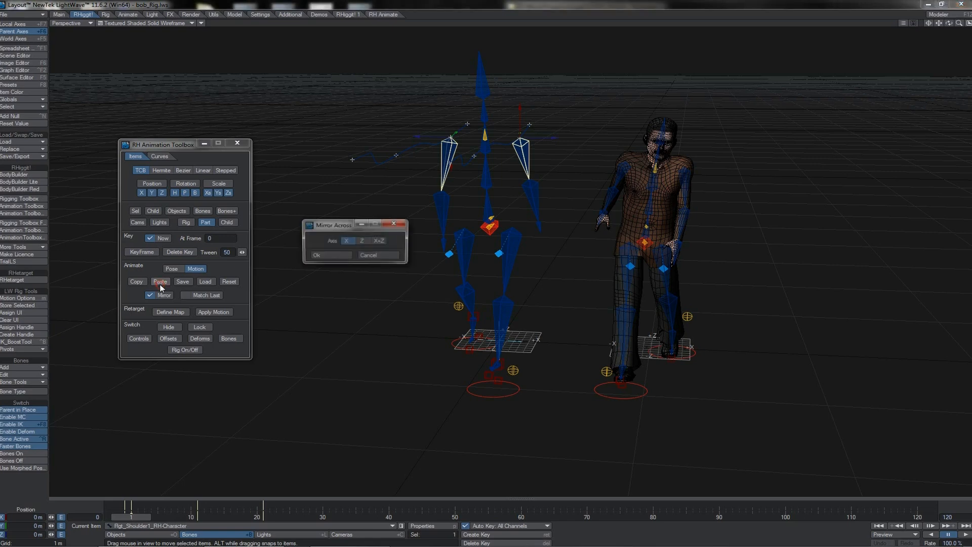
click(332, 256)
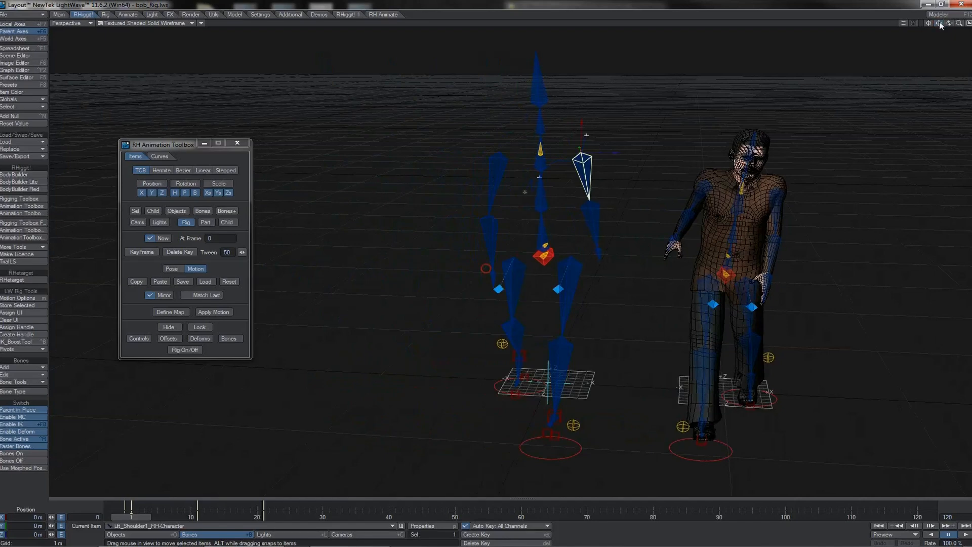
Step: Select RH-Character's left shoulder, elbow and wrist bones and copy the motion of only the selected items up to frame 120
drag(950, 23, 950, 24)
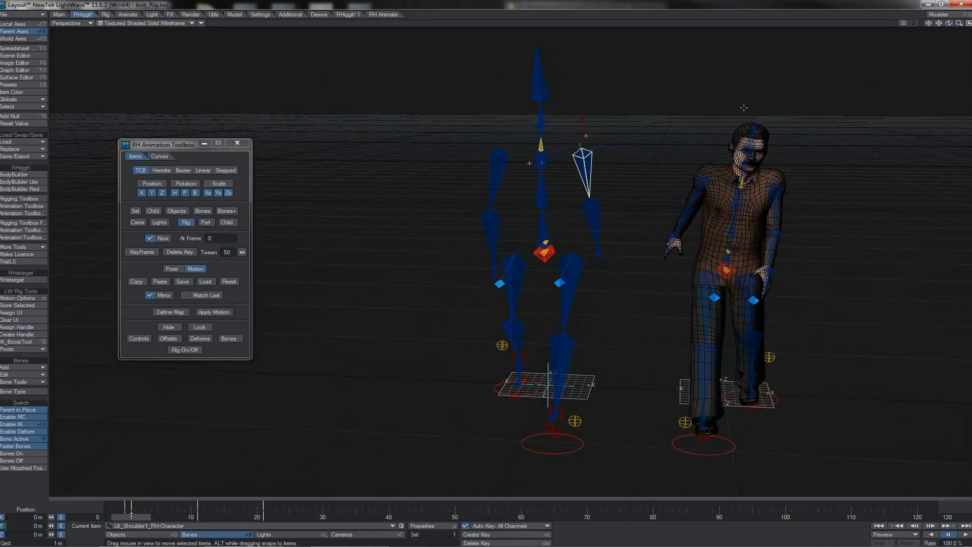
shift+click(593, 216)
shift+click(599, 248)
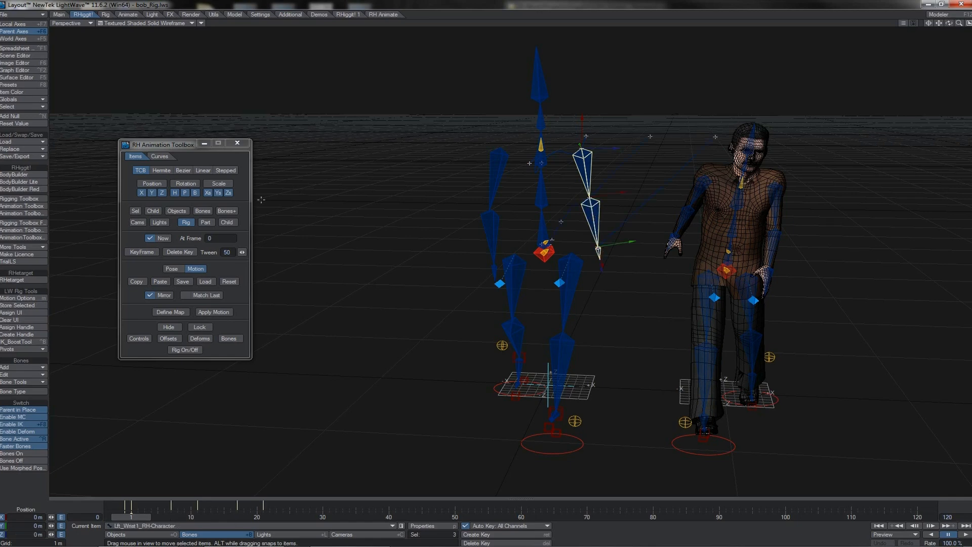
click(137, 211)
click(186, 222)
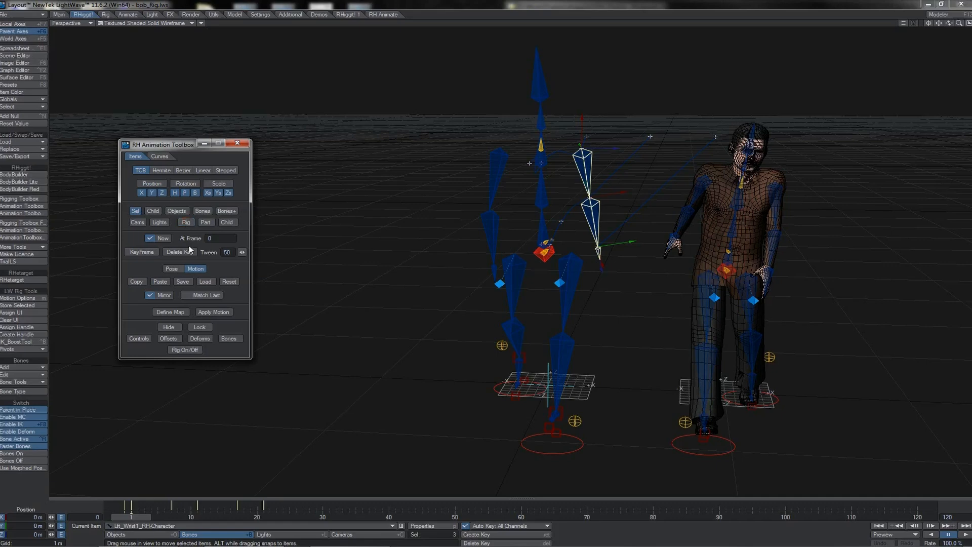
click(136, 283)
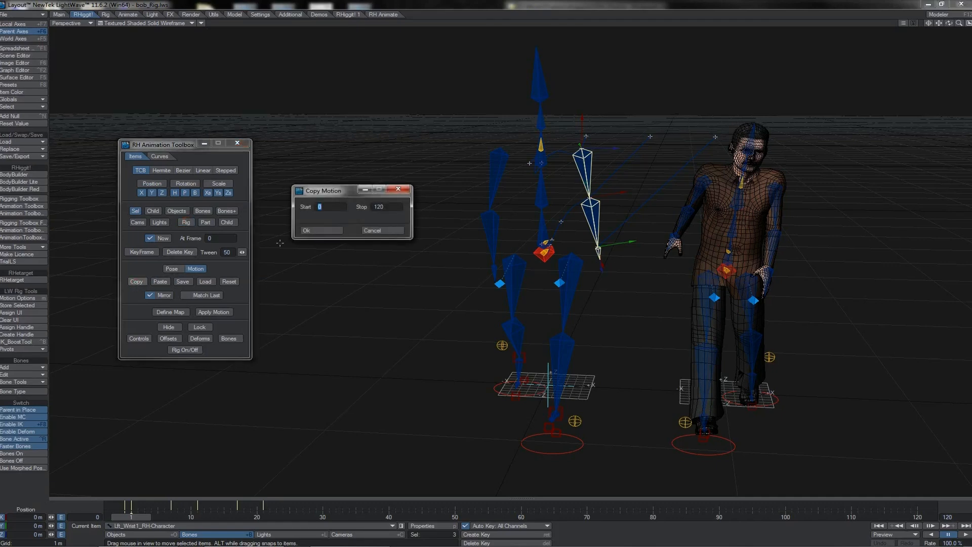
click(320, 230)
Step: Paste the copied motion onto RH-Character's right shoulder, elbow and wrist with Mirror Sides off and X and H mirrored, and scrub to frame 18
click(499, 177)
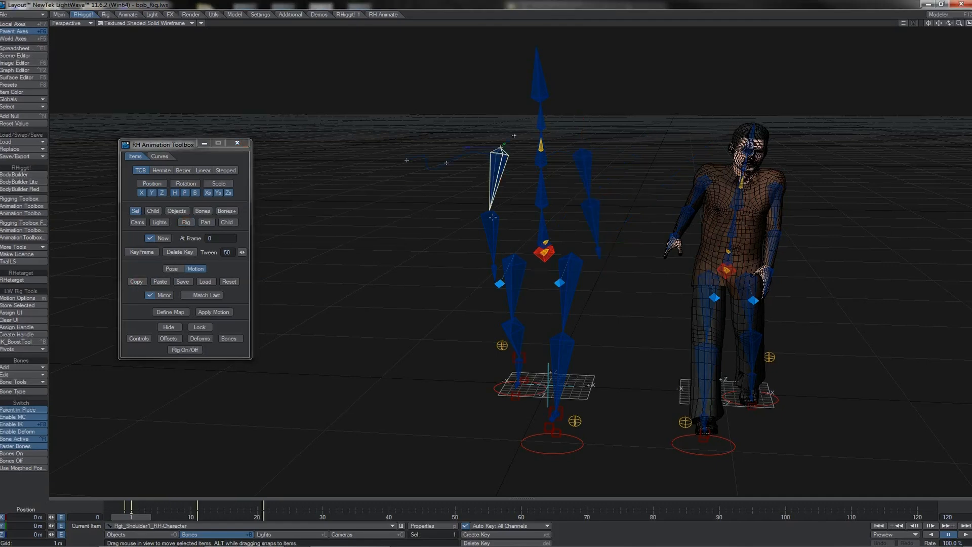
shift+click(493, 219)
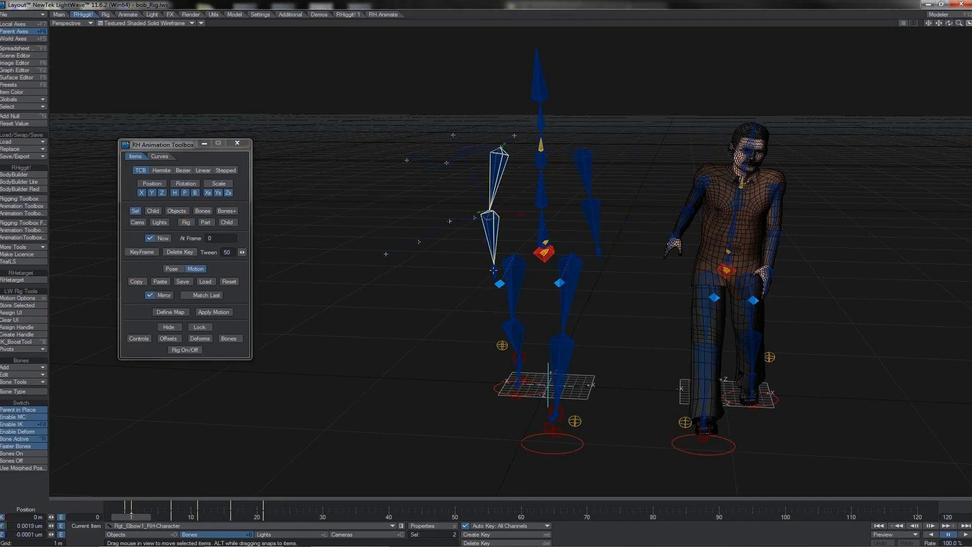
shift+click(493, 269)
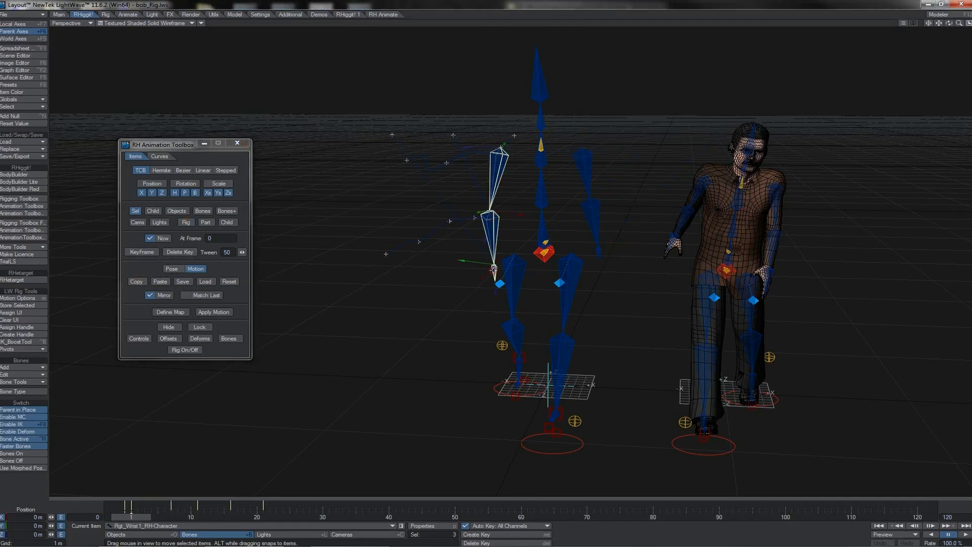
click(163, 283)
click(365, 124)
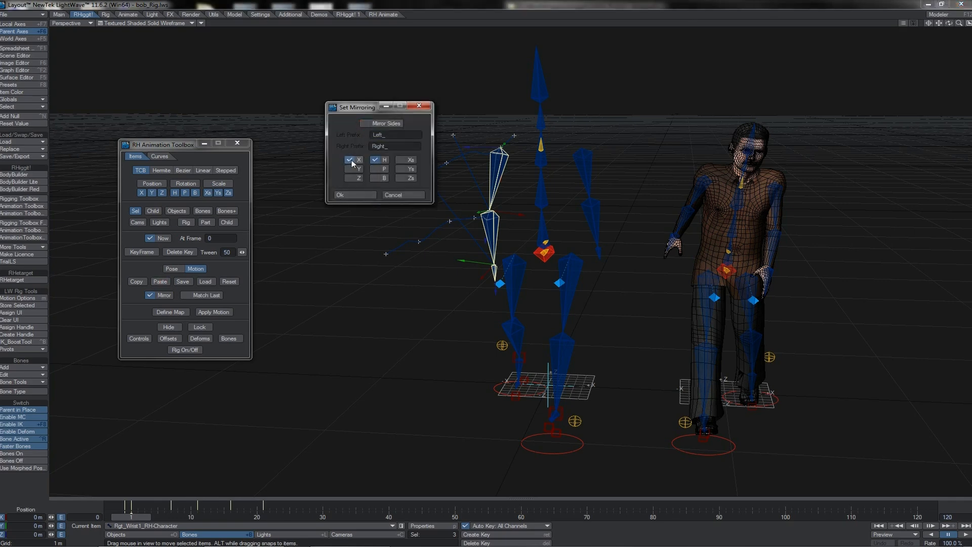
click(342, 195)
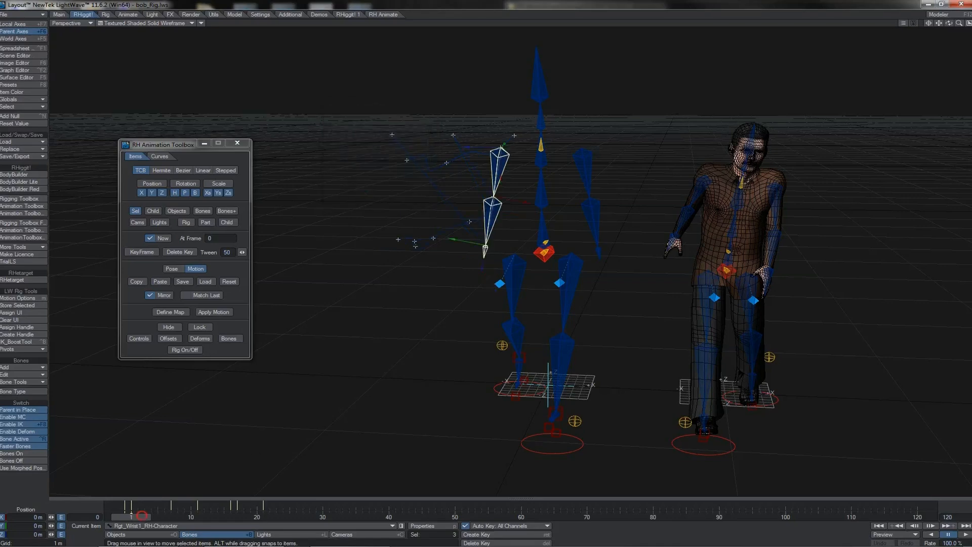
drag(142, 518, 188, 517)
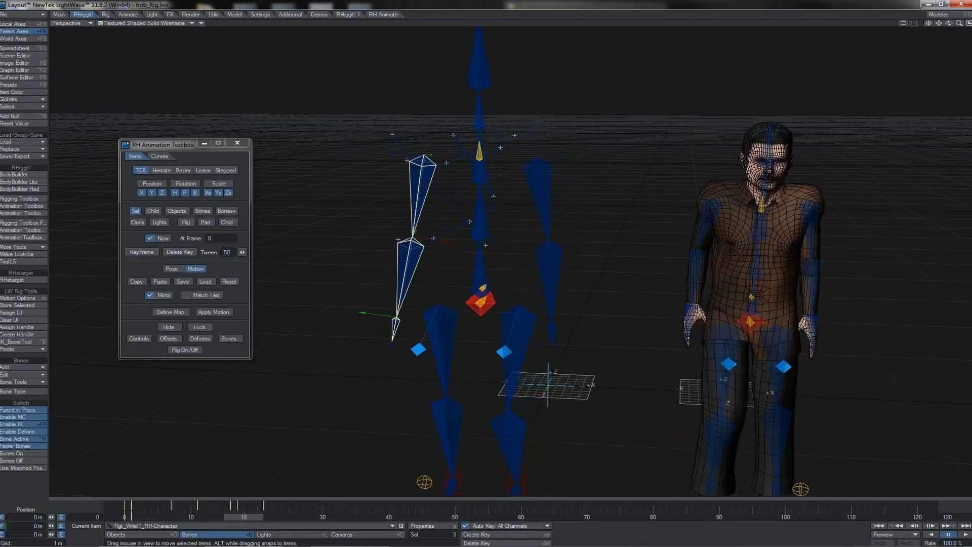